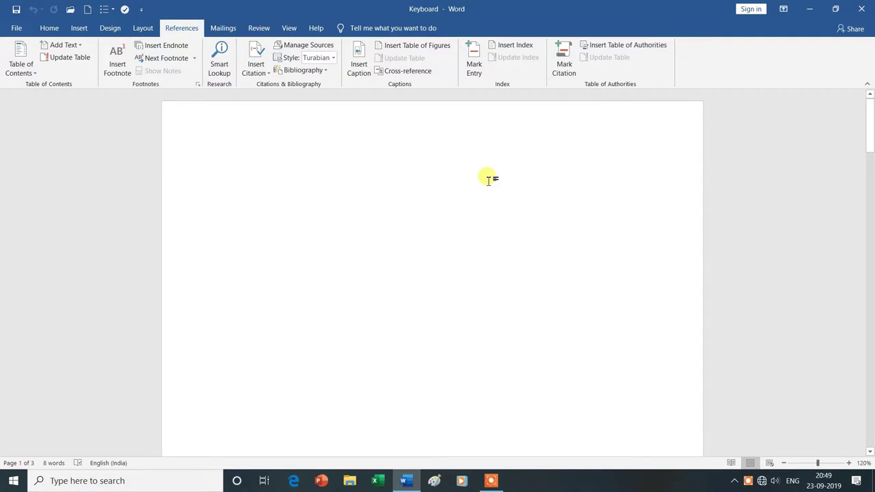
# Scroll through pages 2 and 3 to review the device names, including Mouse.
pyautogui.scroll(-1, 489, 179)
pyautogui.scroll(-3, 489, 180)
pyautogui.scroll(-2, 489, 181)
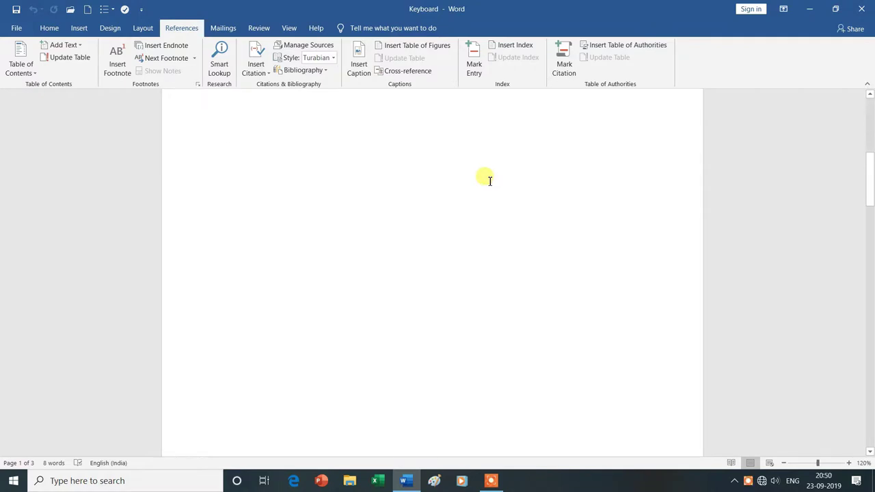
pyautogui.scroll(-3, 490, 182)
pyautogui.scroll(-2, 489, 183)
pyautogui.scroll(-3, 490, 182)
pyautogui.scroll(-1, 445, 191)
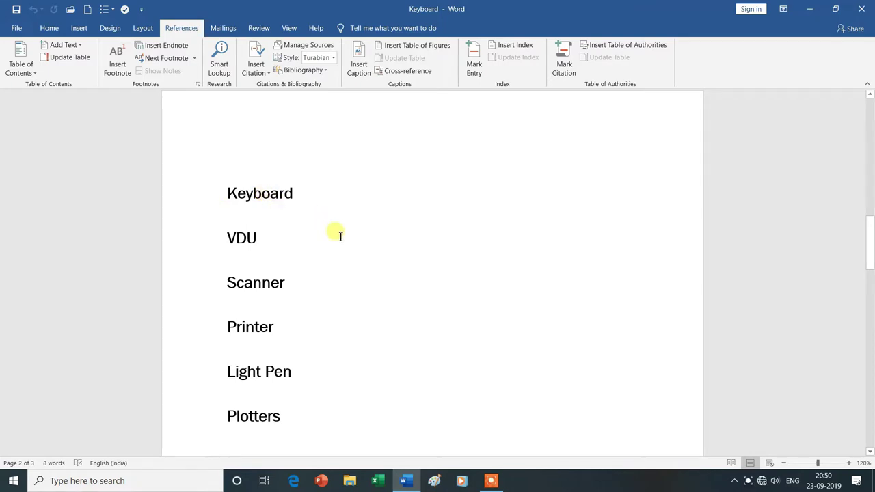
pyautogui.scroll(-5, 336, 234)
pyautogui.scroll(-5, 339, 235)
pyautogui.scroll(-5, 339, 235)
pyautogui.scroll(-4, 337, 234)
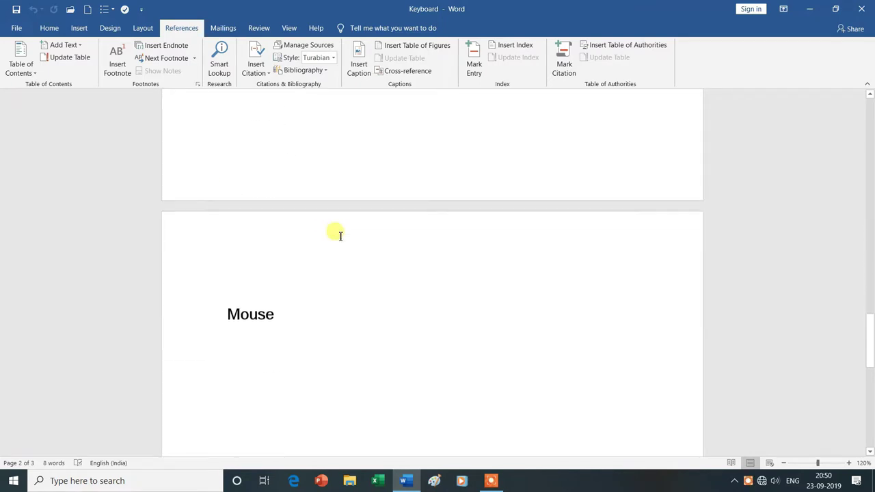
# Return to the page 2 list from Keyboard to Plotters and select the word Keyboard.
pyautogui.scroll(6, 323, 284)
pyautogui.scroll(7, 323, 284)
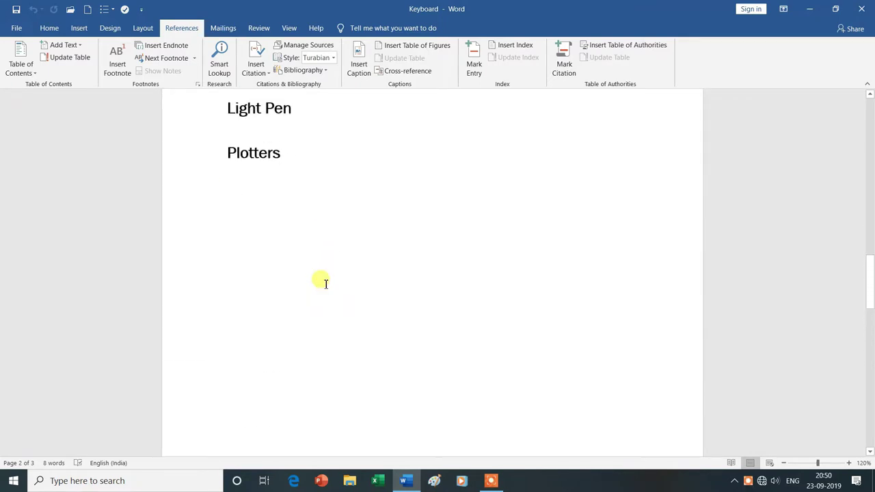
pyautogui.scroll(5, 323, 284)
pyautogui.scroll(4, 326, 283)
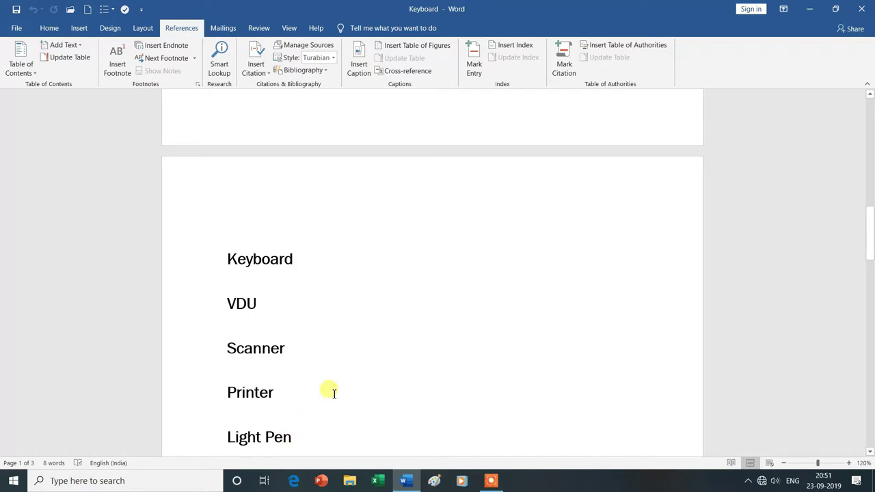
pyautogui.scroll(1, 329, 392)
pyautogui.scroll(-2, 329, 392)
pyautogui.scroll(-2, 329, 393)
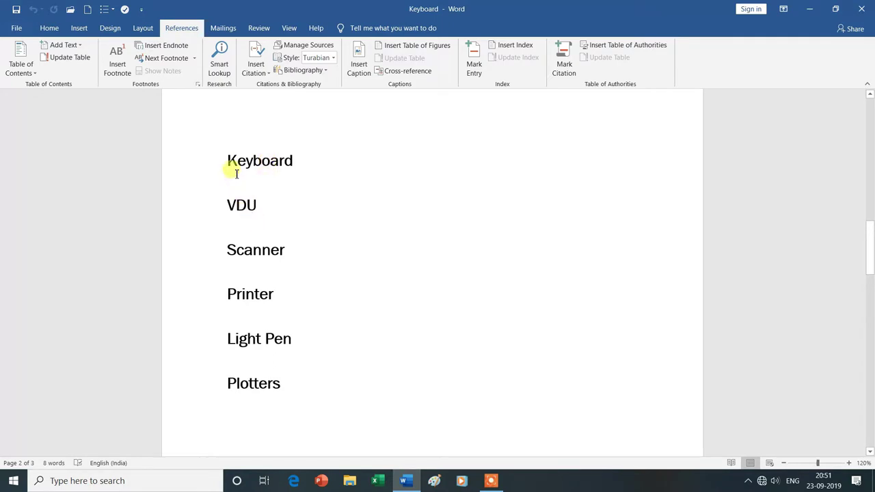
pyautogui.moveTo(225, 156); pyautogui.dragTo(297, 164)
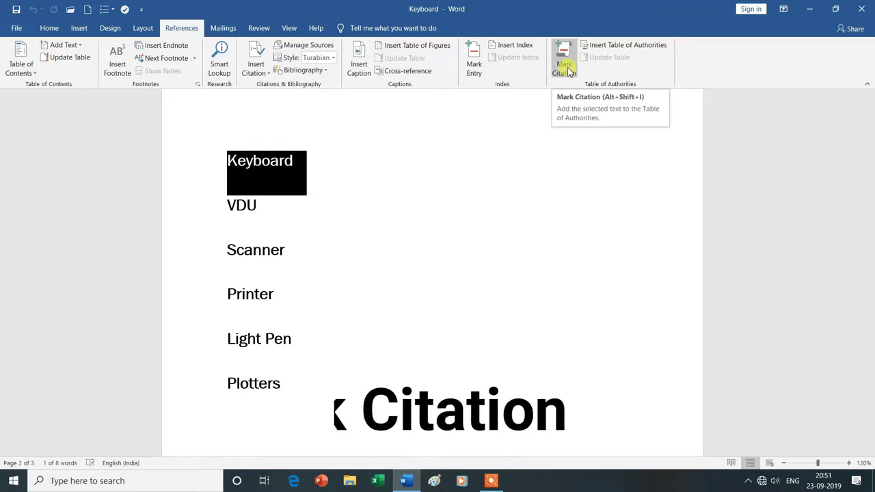
# Open Mark Citation for Keyboard, choose category 8, and bring up the category editor.
pyautogui.click(565, 68)
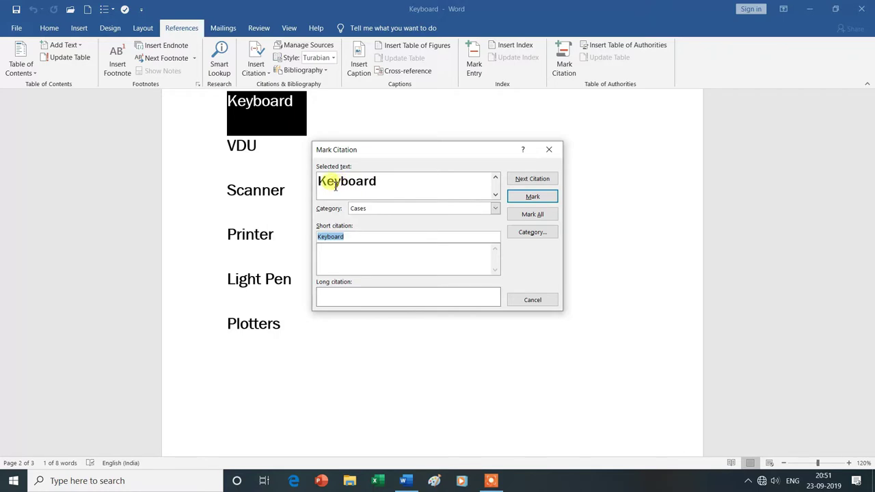
pyautogui.moveTo(333, 186); pyautogui.dragTo(329, 185)
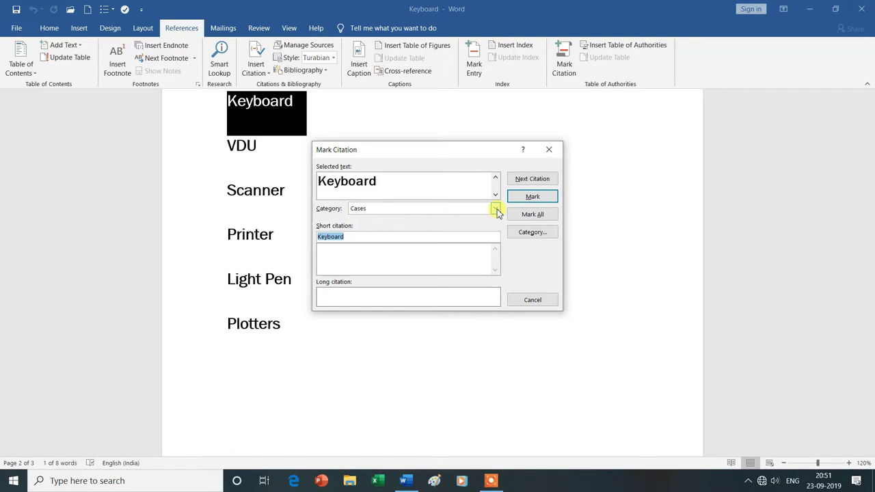
pyautogui.click(496, 209)
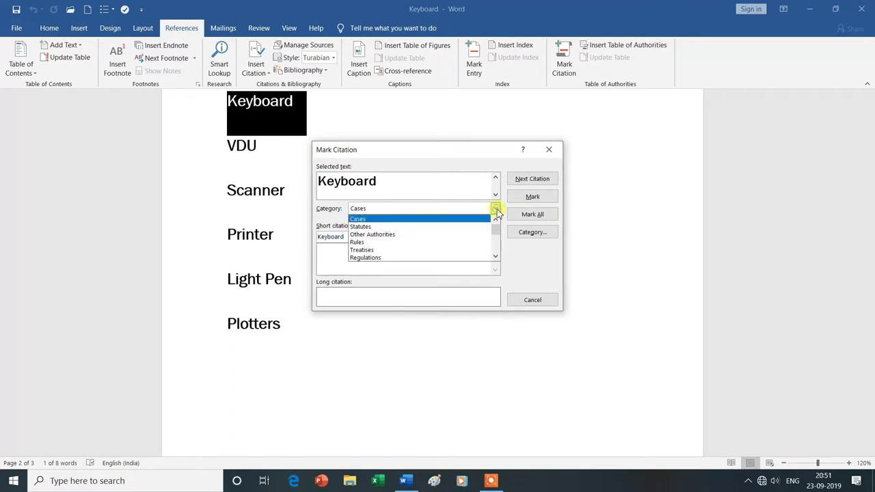
pyautogui.click(497, 258)
pyautogui.click(498, 258)
pyautogui.click(498, 257)
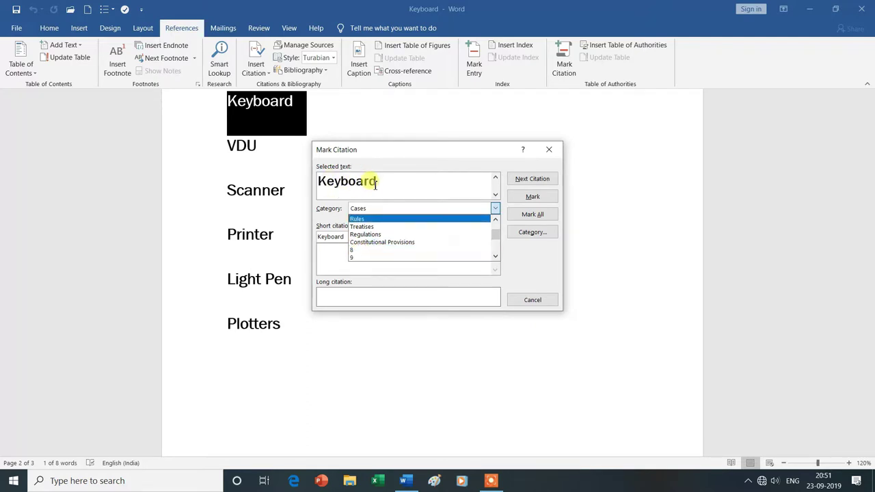
pyautogui.click(362, 250)
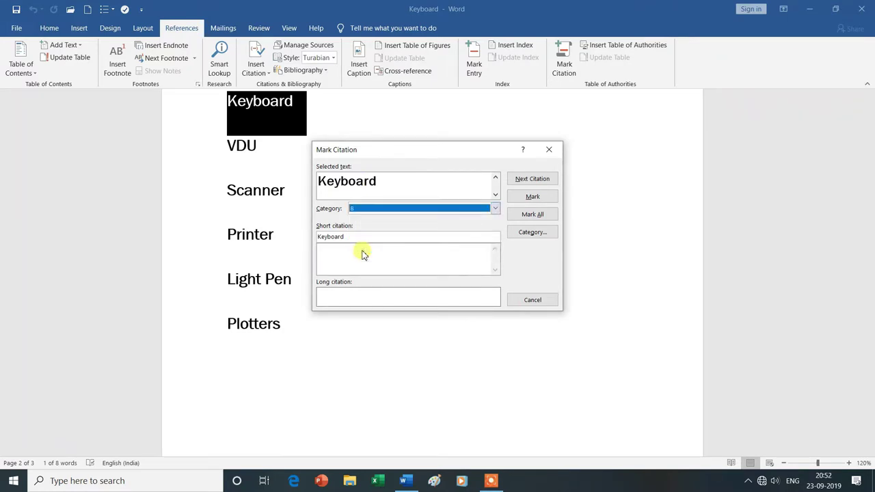
pyautogui.click(544, 233)
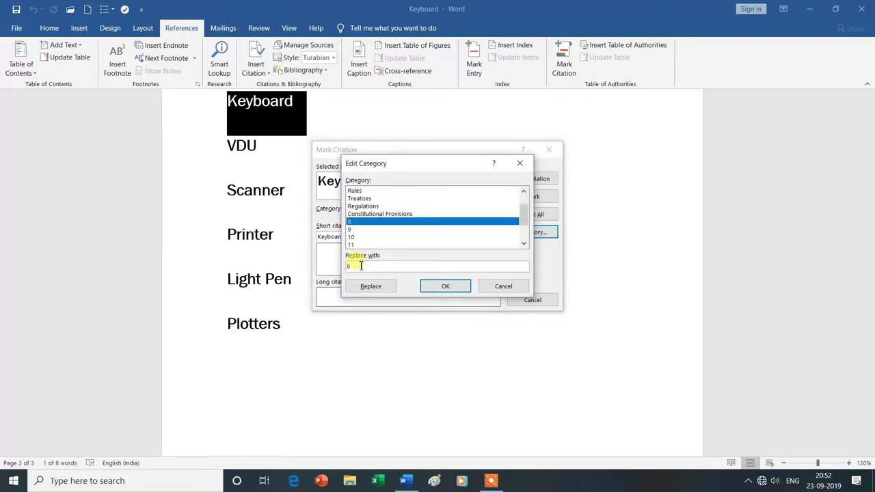
# Rename citation category 8 to 'input device' and category 9 to 'output device', then confirm.
pyautogui.press('BackSpace')
pyautogui.write('I')
pyautogui.write('put devic')
pyautogui.write('evice')
pyautogui.click(386, 290)
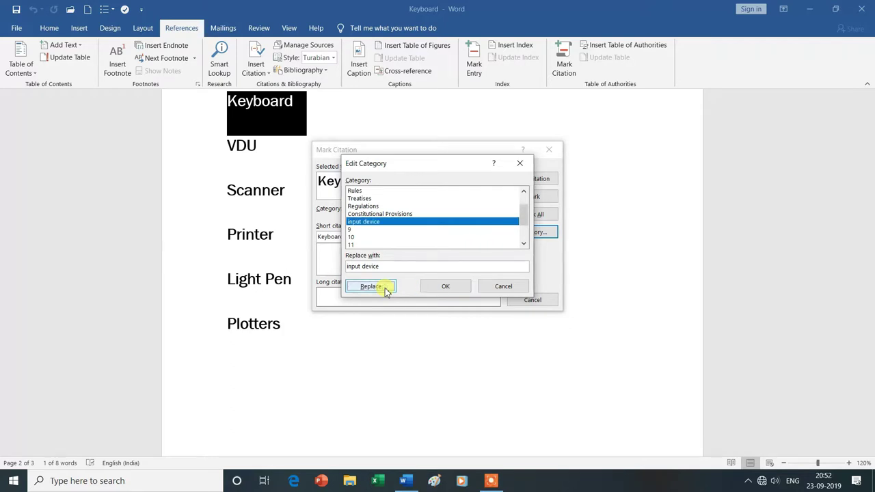
pyautogui.click(351, 229)
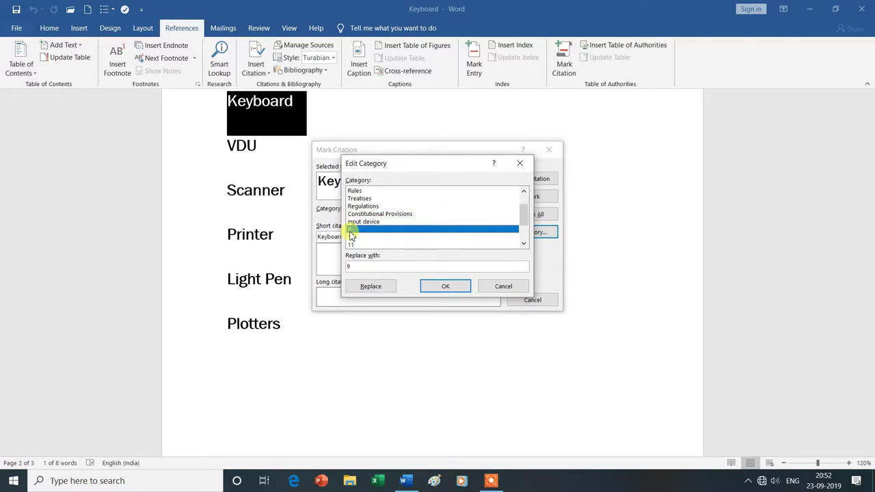
pyautogui.doubleClick(357, 267)
pyautogui.press('BackSpace')
pyautogui.write('utput device')
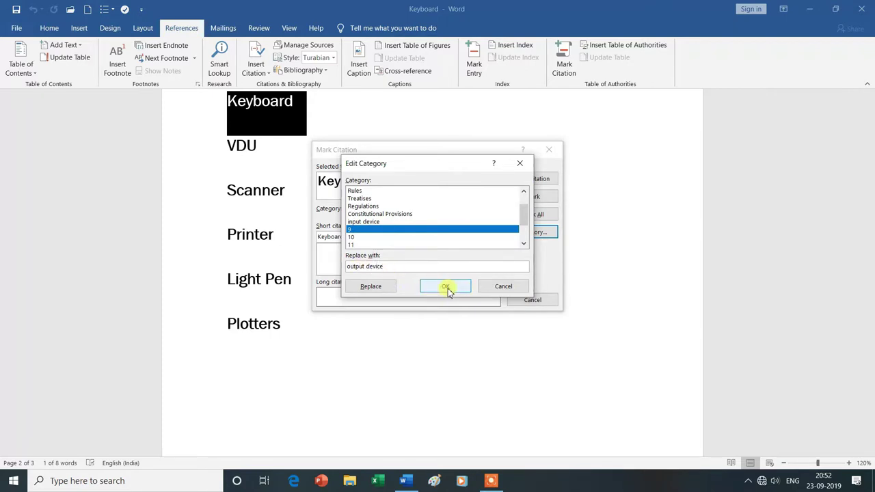
pyautogui.click(384, 289)
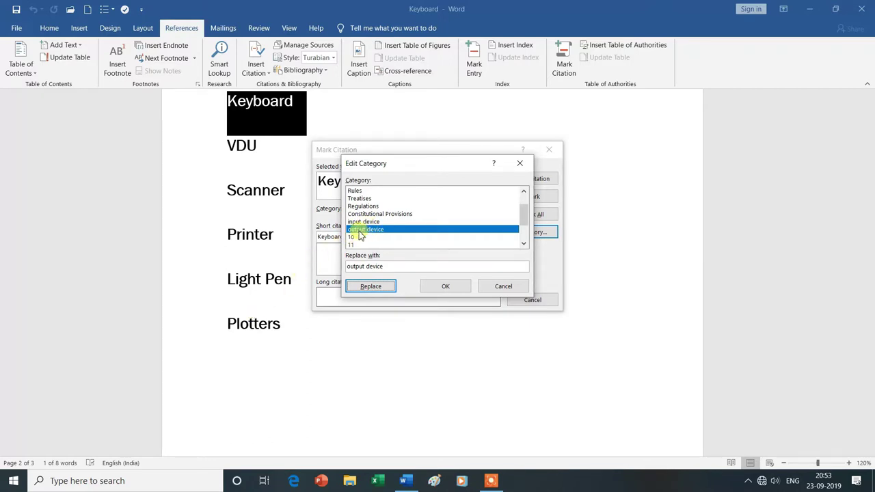
pyautogui.click(446, 286)
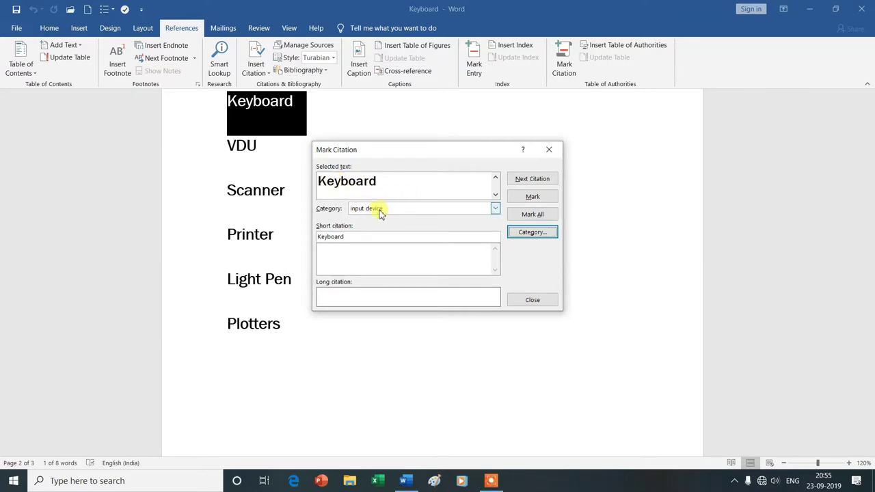
# Mark Keyboard as a citation in the 'input device' category.
pyautogui.click(496, 209)
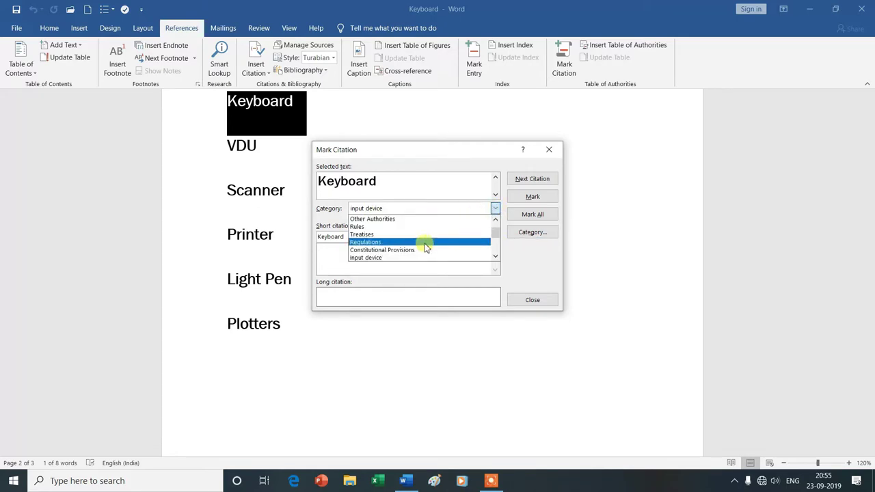
pyautogui.click(367, 258)
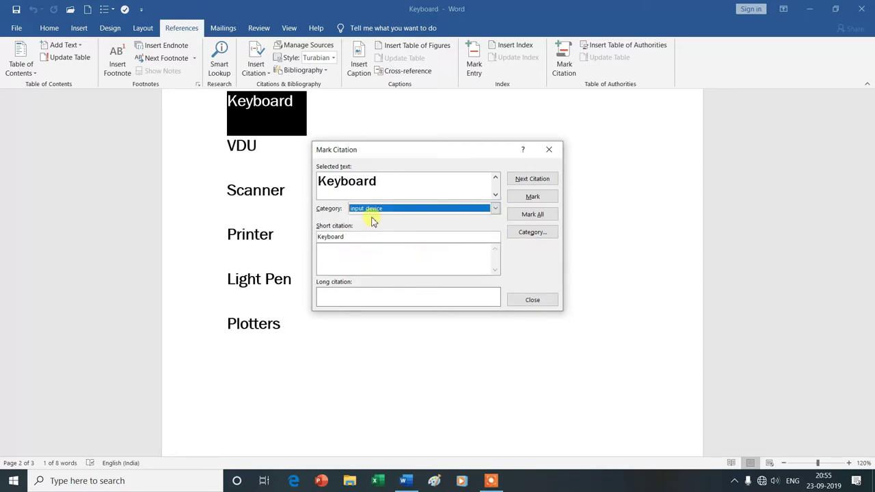
pyautogui.click(535, 198)
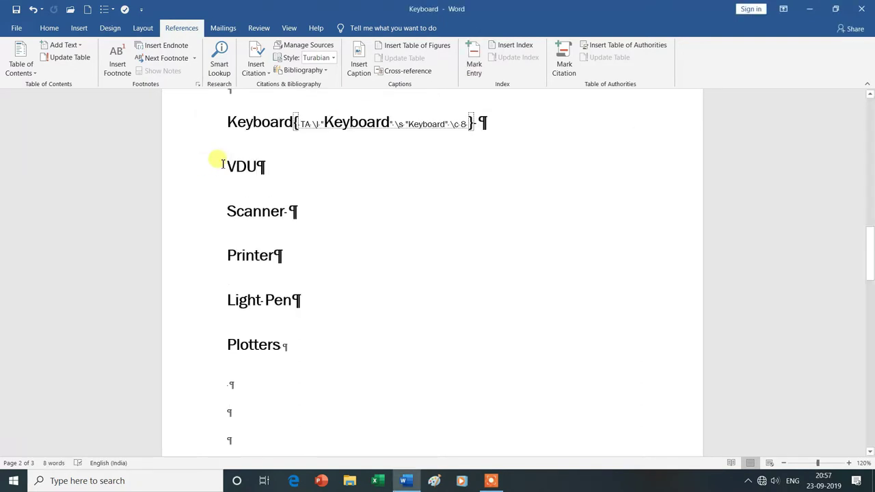
# Select VDU and mark it as an 'output device' citation, then close the dialog.
pyautogui.moveTo(224, 160); pyautogui.dragTo(250, 162)
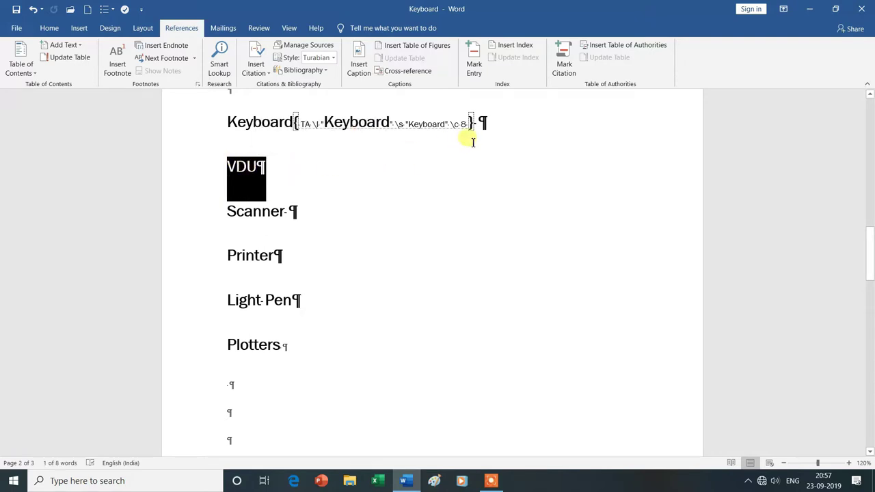
pyautogui.click(564, 68)
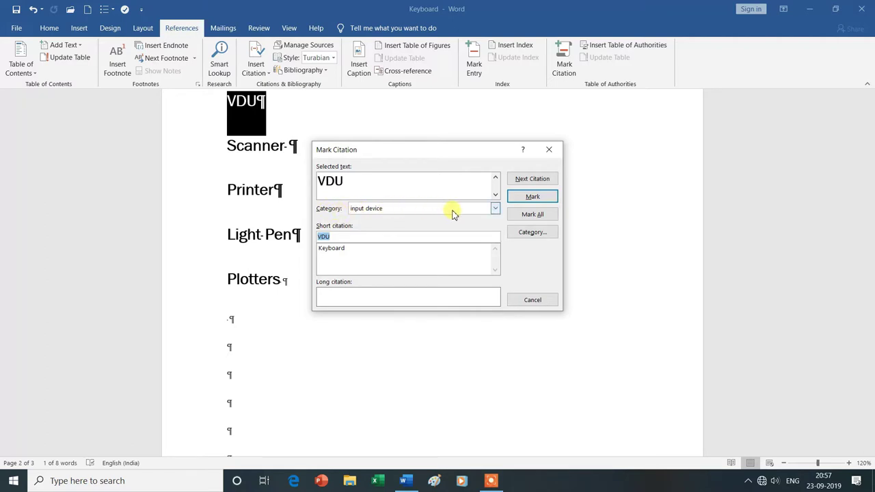
pyautogui.click(495, 210)
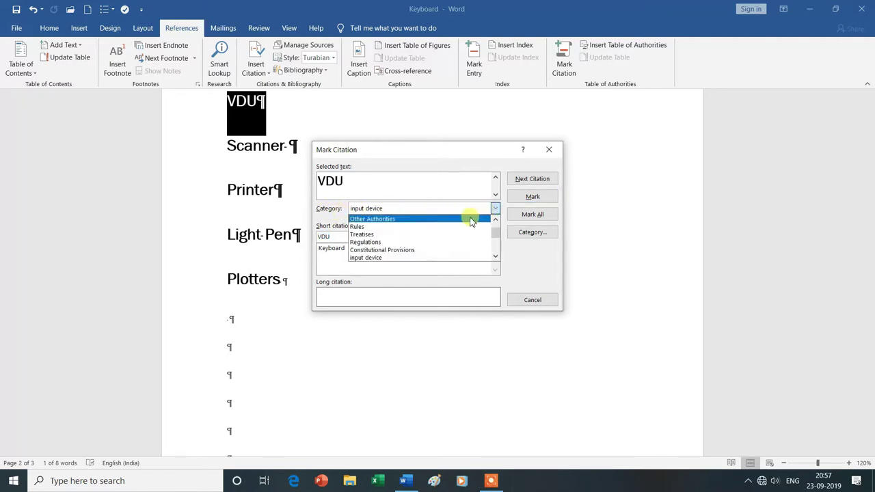
pyautogui.scroll(-1, 422, 241)
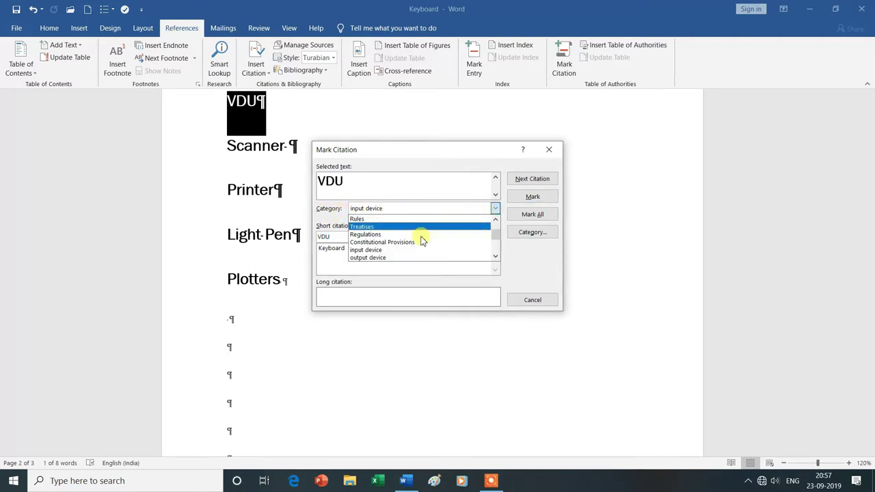
pyautogui.click(384, 259)
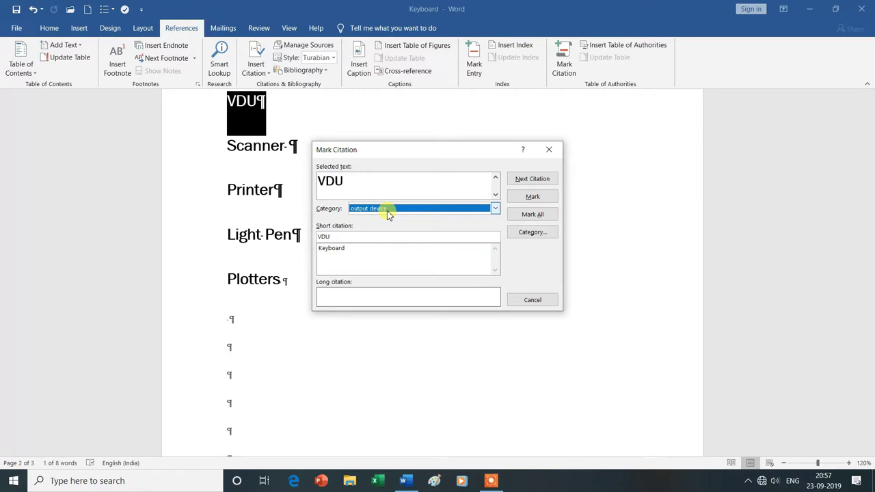
pyautogui.click(531, 198)
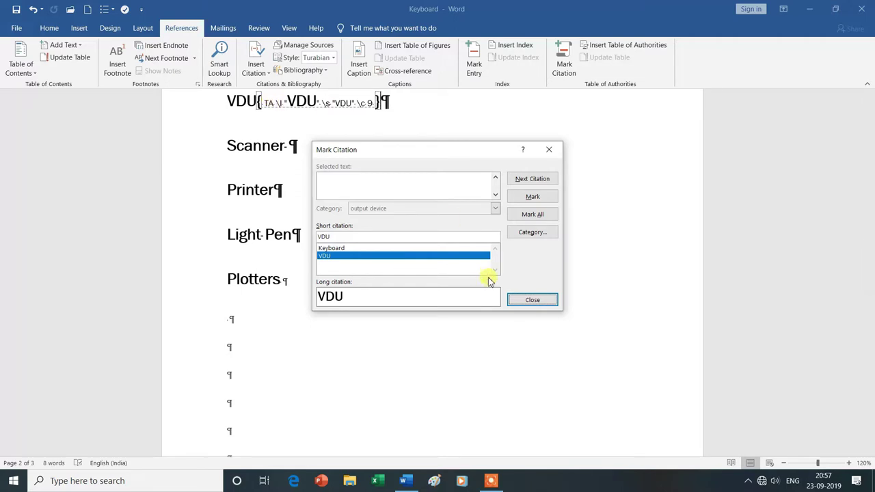
pyautogui.click(536, 301)
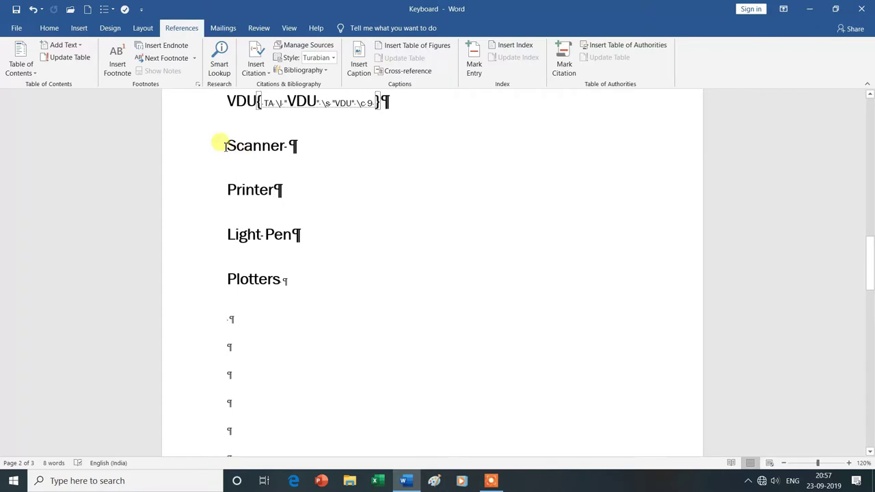
# Select Scanner and mark it as an 'input device' citation, then close the dialog.
pyautogui.moveTo(224, 145); pyautogui.dragTo(296, 144)
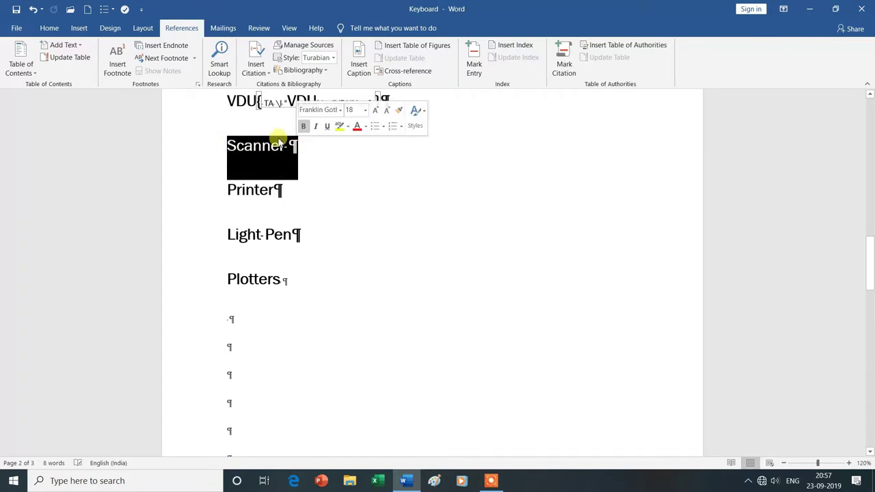
pyautogui.click(564, 65)
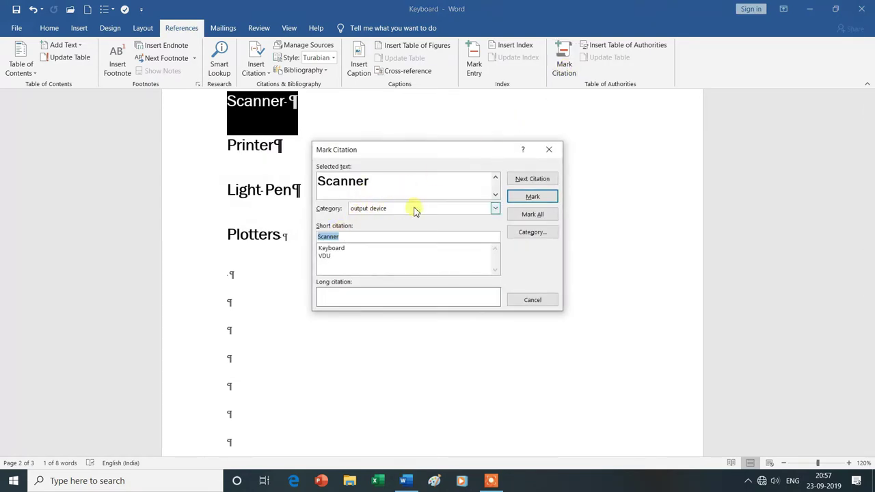
pyautogui.click(496, 208)
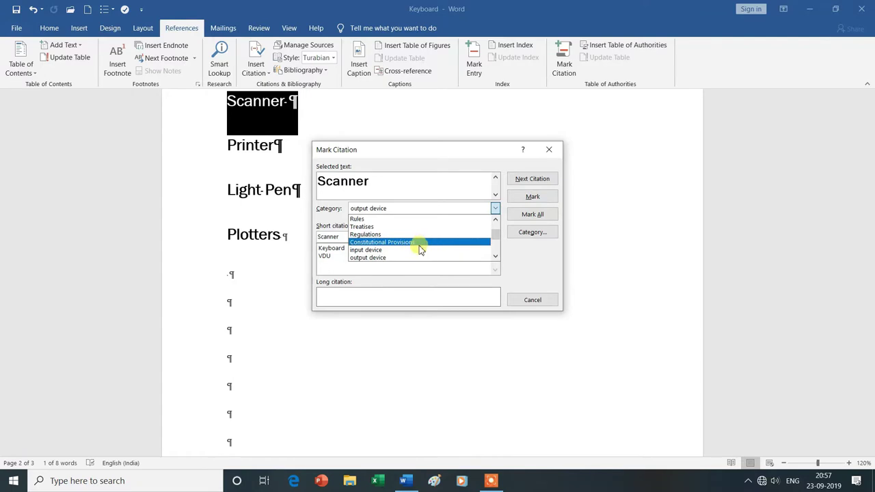
pyautogui.click(383, 250)
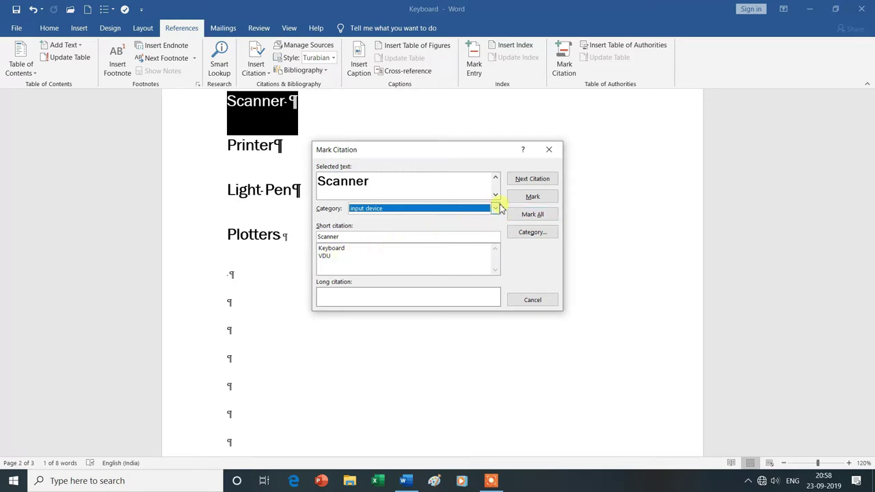
pyautogui.click(533, 198)
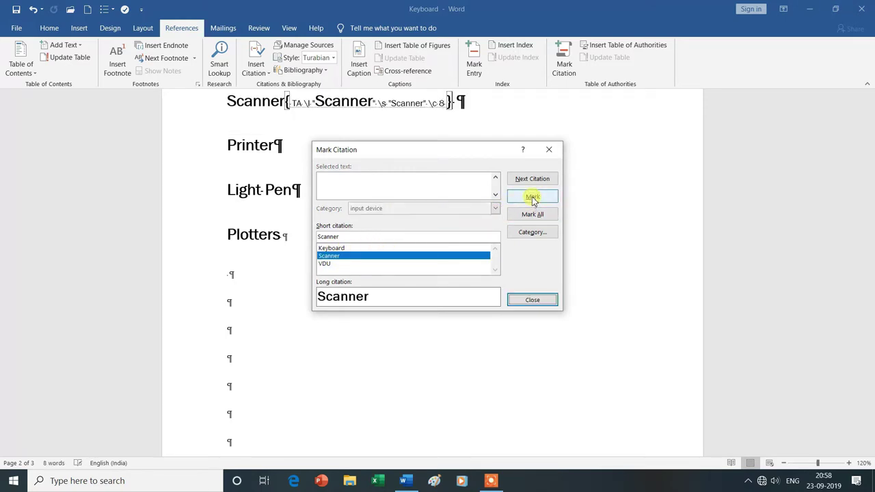
pyautogui.click(534, 299)
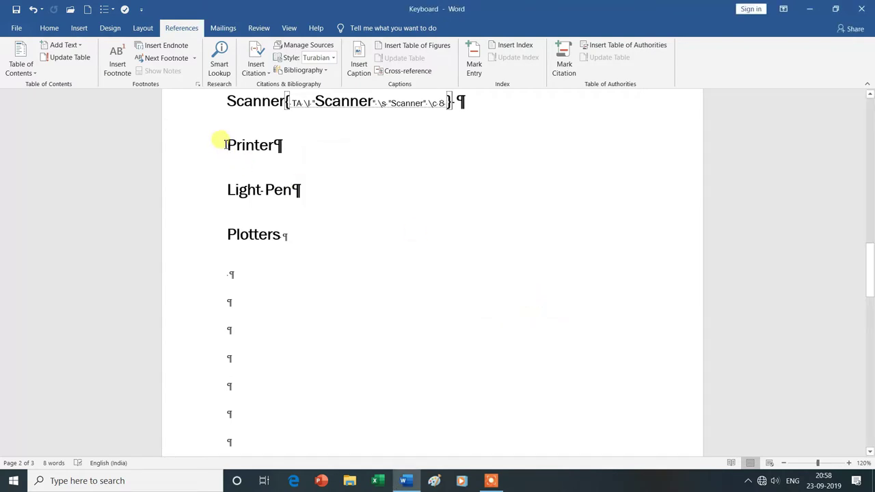
# Select Printer and mark it as an 'output device' citation, then close the dialog.
pyautogui.moveTo(225, 144); pyautogui.dragTo(278, 143)
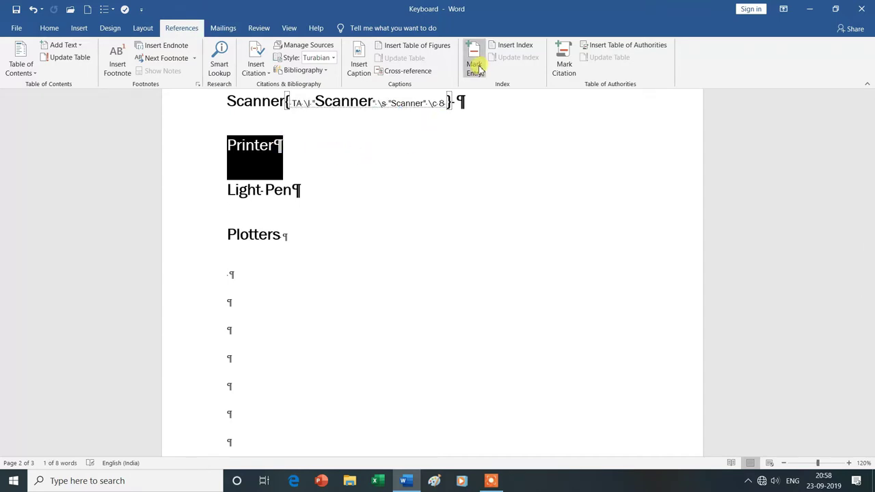
pyautogui.click(568, 71)
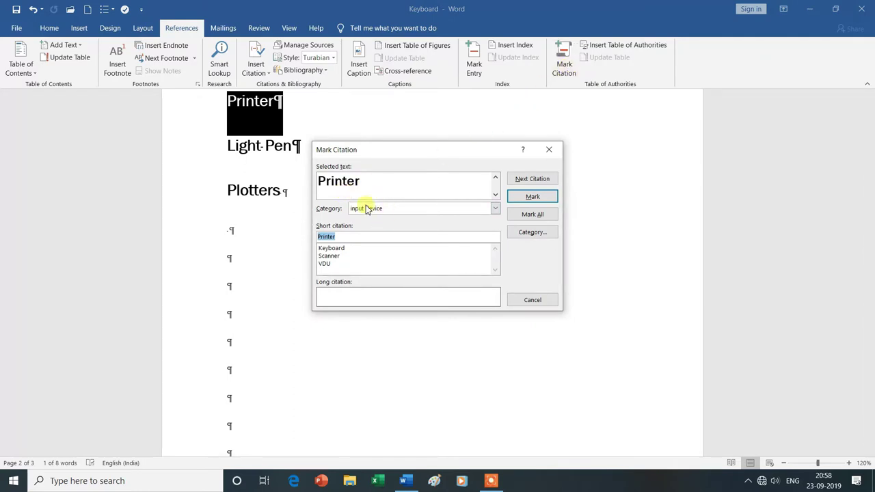
pyautogui.click(495, 210)
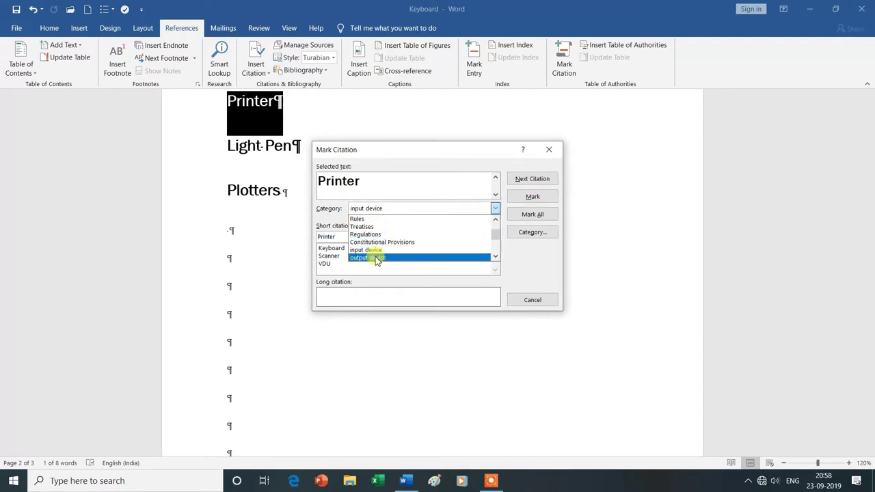
pyautogui.click(380, 257)
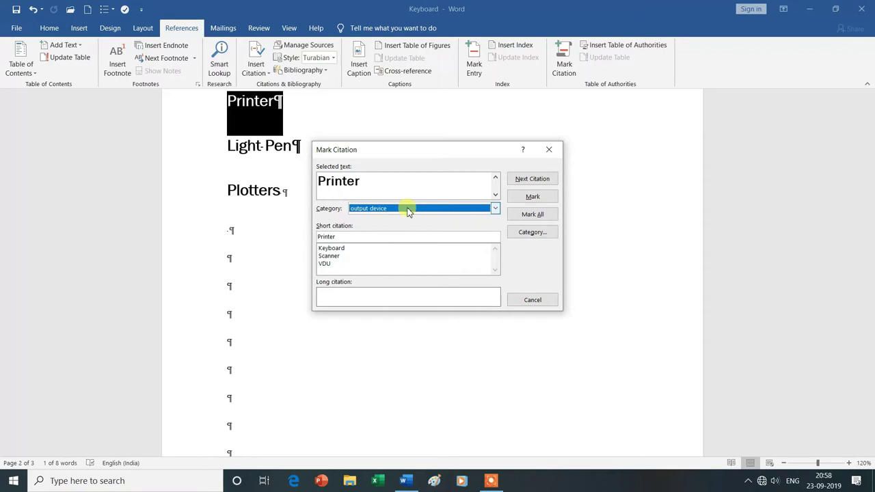
pyautogui.click(532, 198)
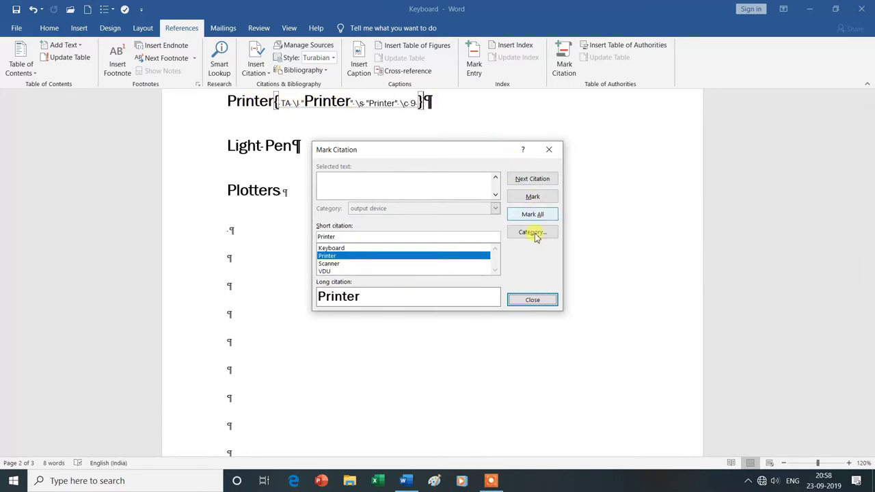
pyautogui.click(533, 300)
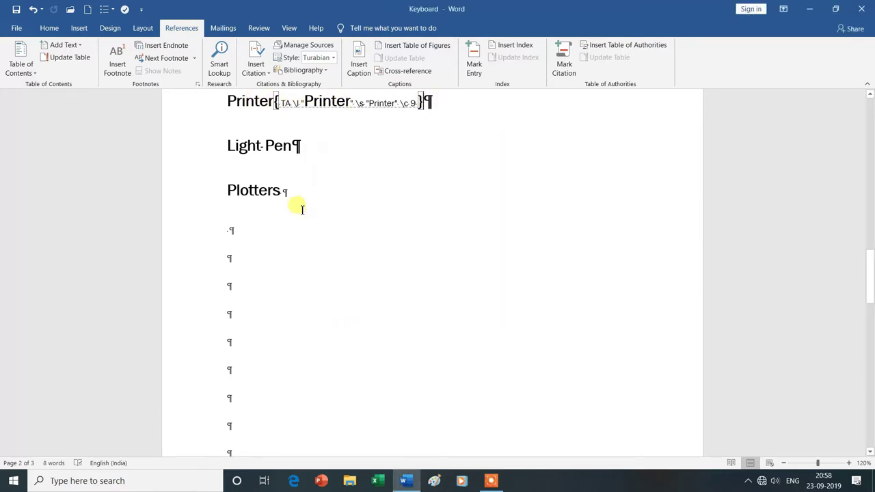
pyautogui.moveTo(225, 145); pyautogui.dragTo(296, 147)
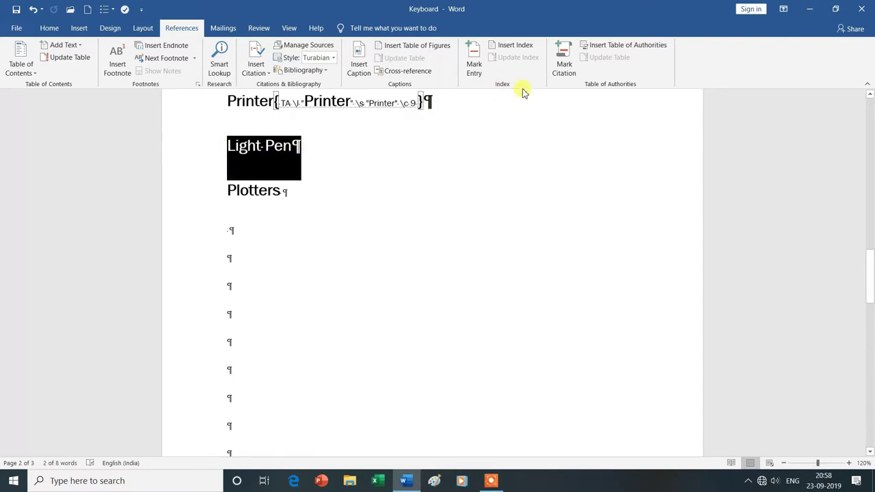
# Mark the selected Light Pen as an 'input device' citation and close the dialog.
pyautogui.click(573, 73)
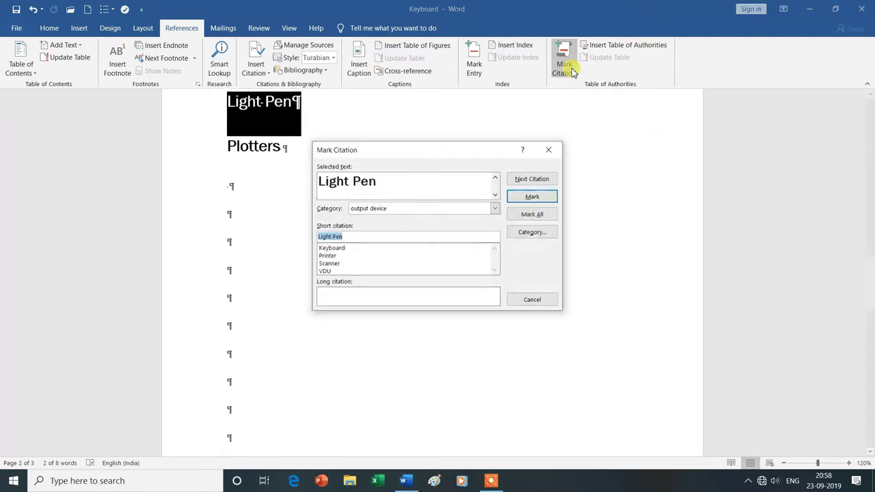
pyautogui.click(497, 211)
pyautogui.click(390, 251)
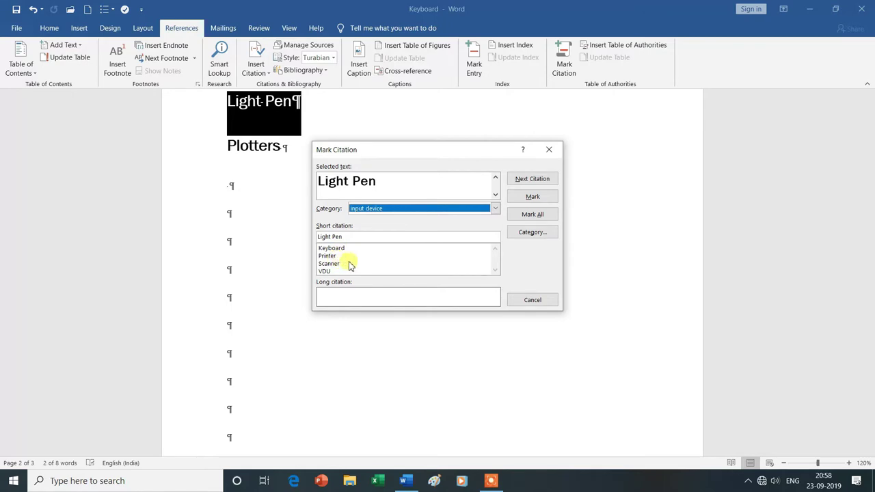
pyautogui.click(533, 196)
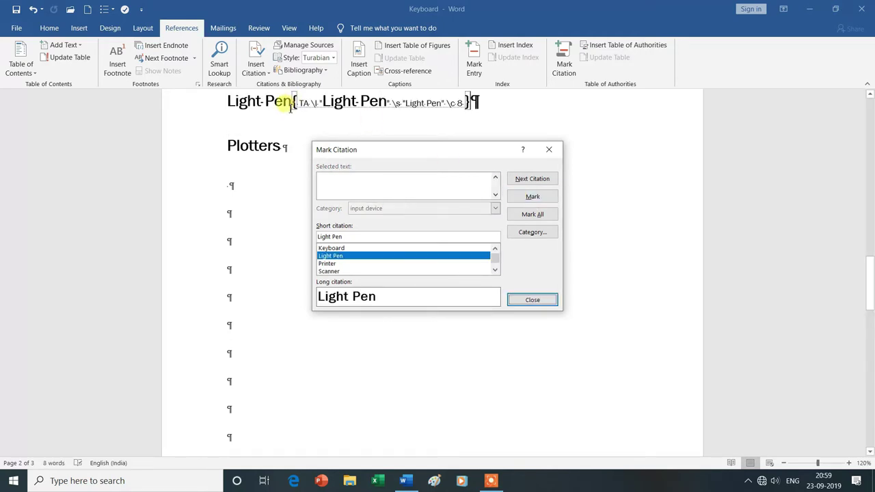
pyautogui.click(533, 300)
pyautogui.moveTo(221, 141); pyautogui.dragTo(284, 150)
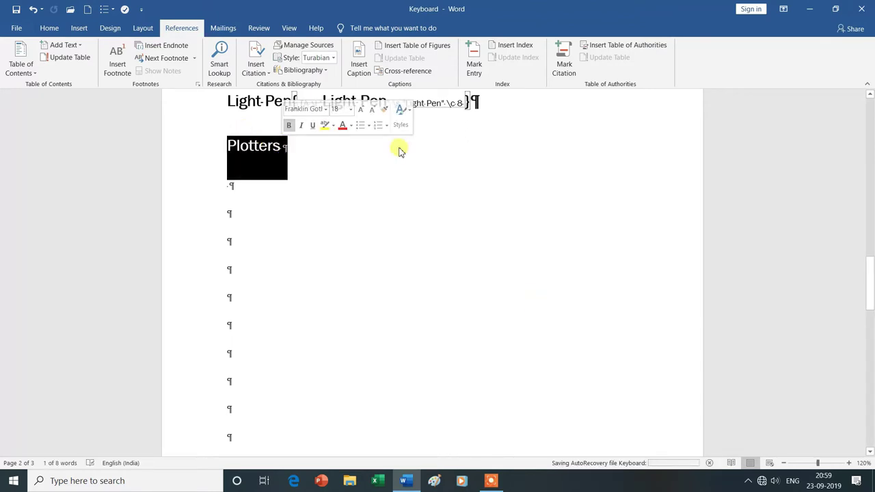
# Mark the selected Plotters as an 'output device' citation and close the dialog.
pyautogui.click(563, 69)
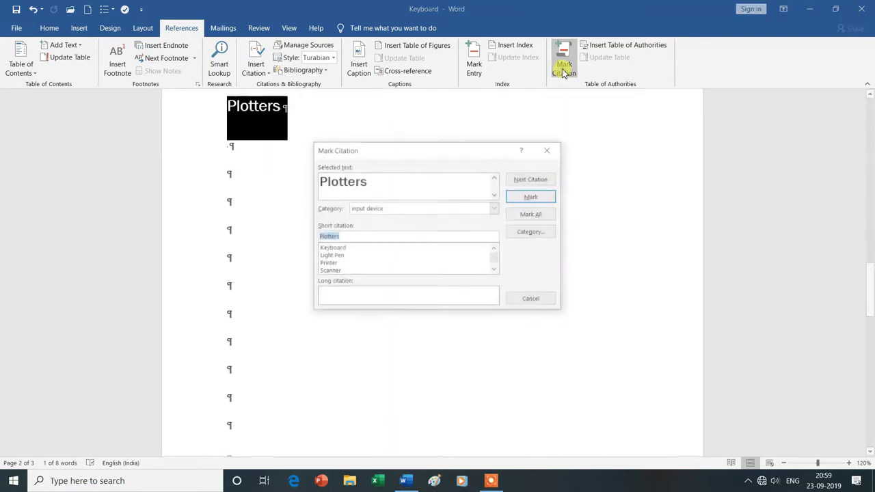
pyautogui.click(495, 208)
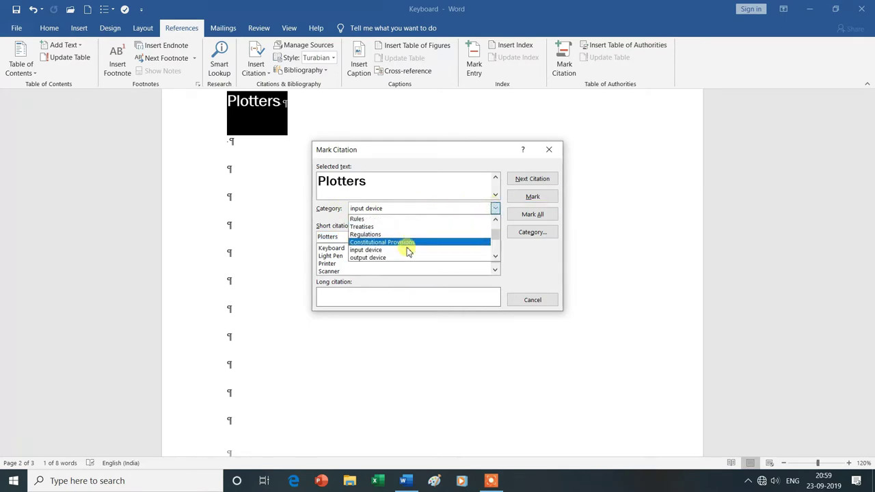
pyautogui.click(385, 257)
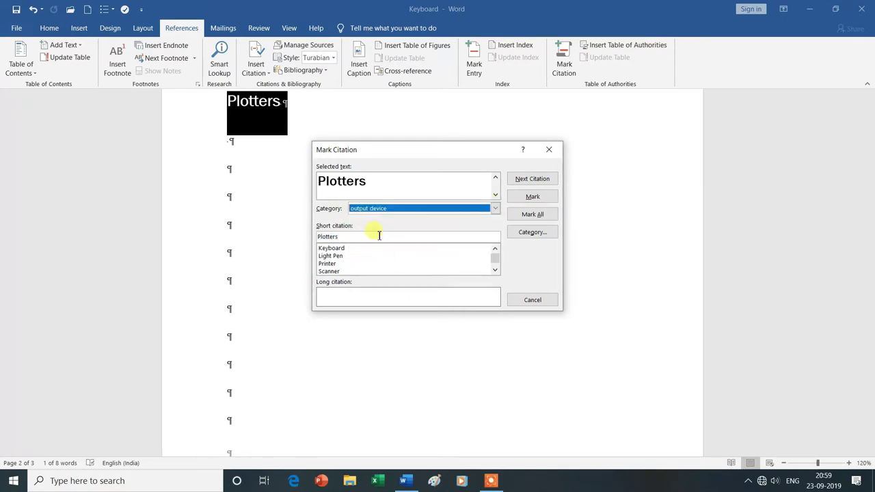
pyautogui.click(532, 197)
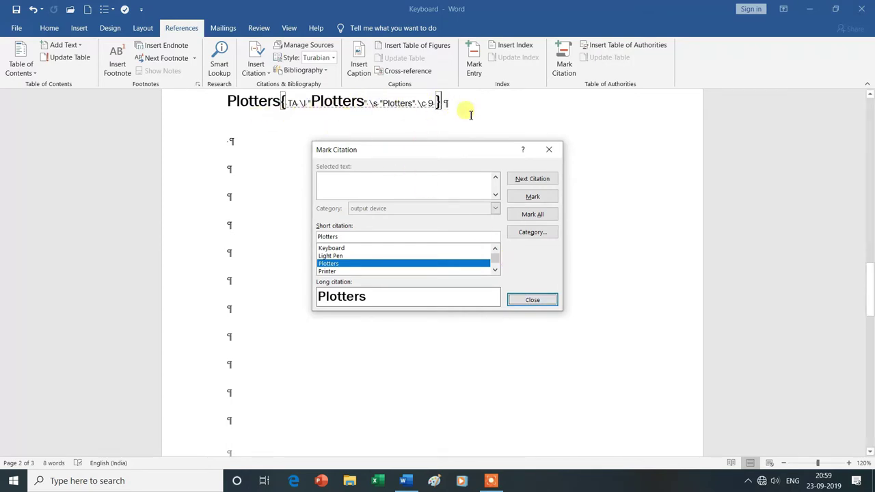
pyautogui.click(535, 303)
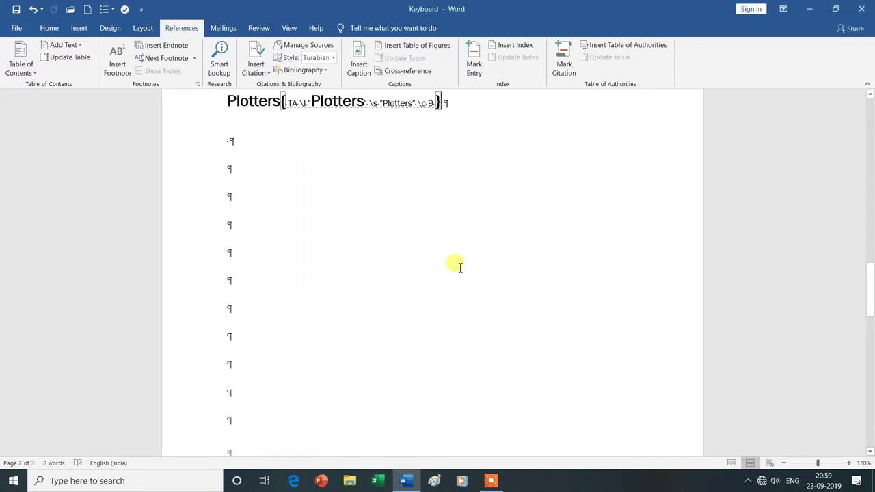
# On the blank first page, turn off Show/Hide ¶ and place the cursor on the first line.
pyautogui.scroll(2, 458, 265)
pyautogui.scroll(1, 458, 266)
pyautogui.scroll(2, 458, 266)
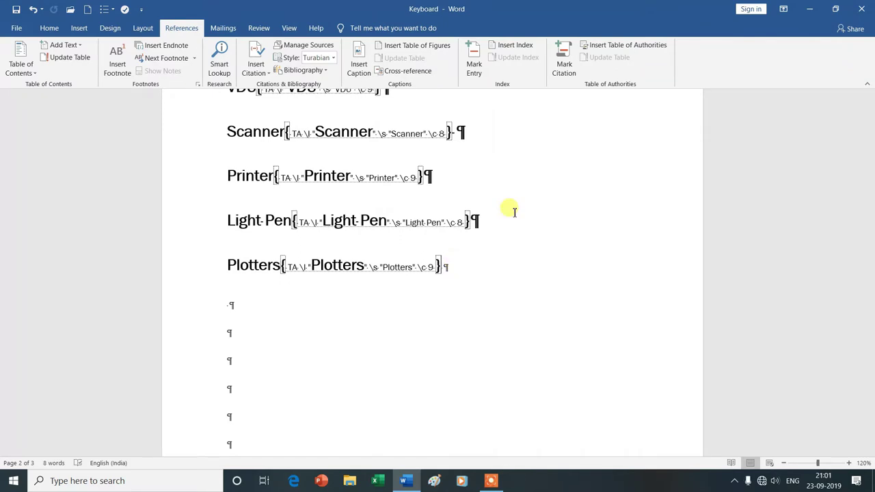
pyautogui.scroll(4, 514, 212)
pyautogui.scroll(4, 514, 212)
pyautogui.scroll(6, 514, 211)
pyautogui.scroll(3, 514, 212)
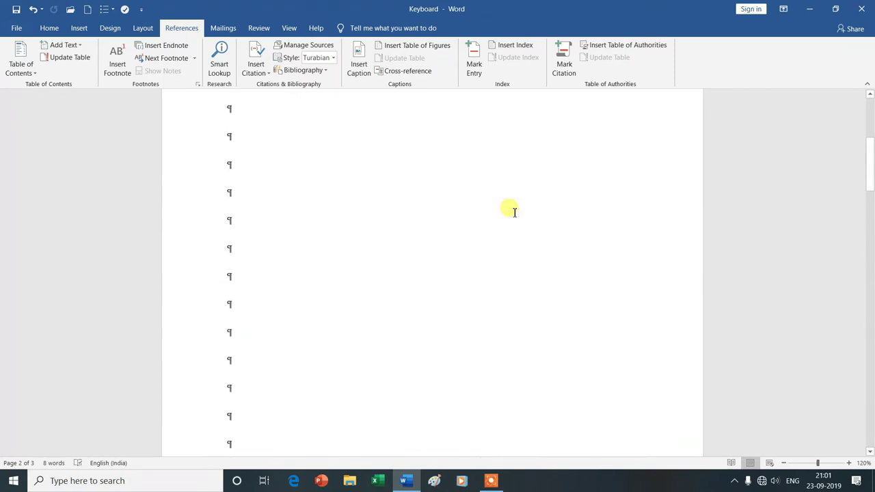
pyautogui.scroll(3, 514, 212)
pyautogui.scroll(2, 514, 212)
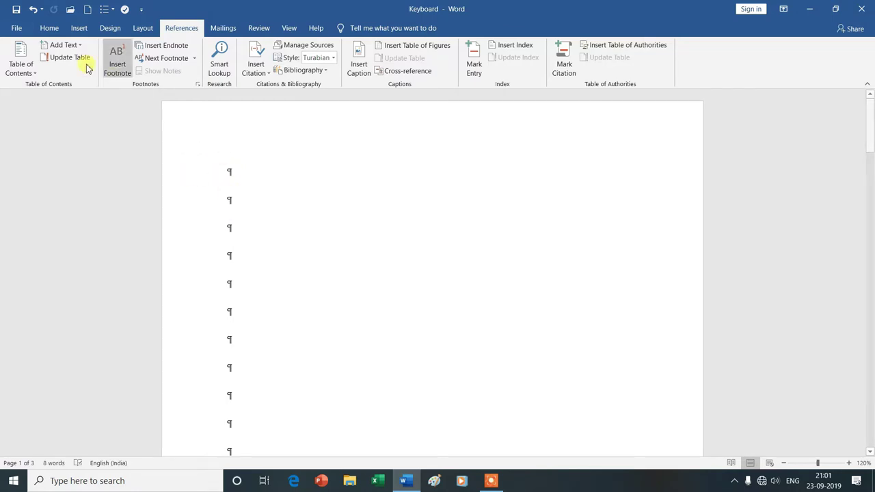
pyautogui.click(54, 28)
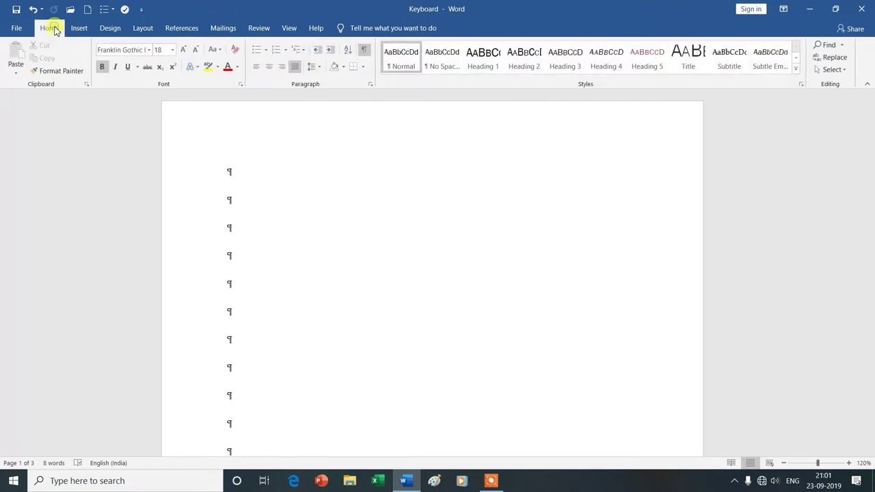
pyautogui.click(365, 52)
pyautogui.click(233, 177)
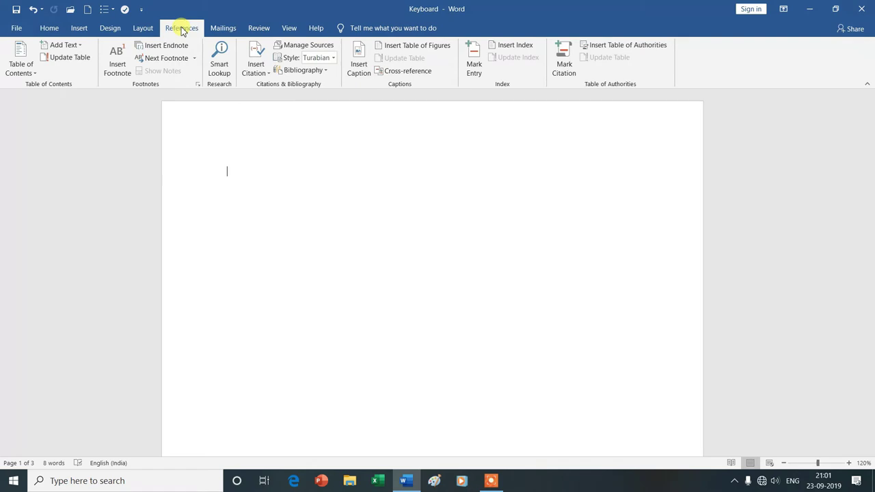
# Preview the Classic, Formal and Simple formats for a new Table of Authorities.
pyautogui.click(615, 45)
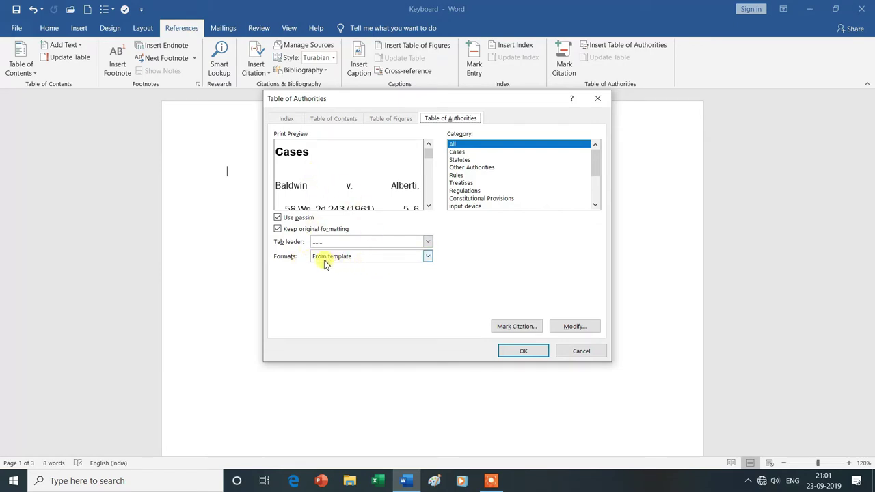
pyautogui.click(428, 257)
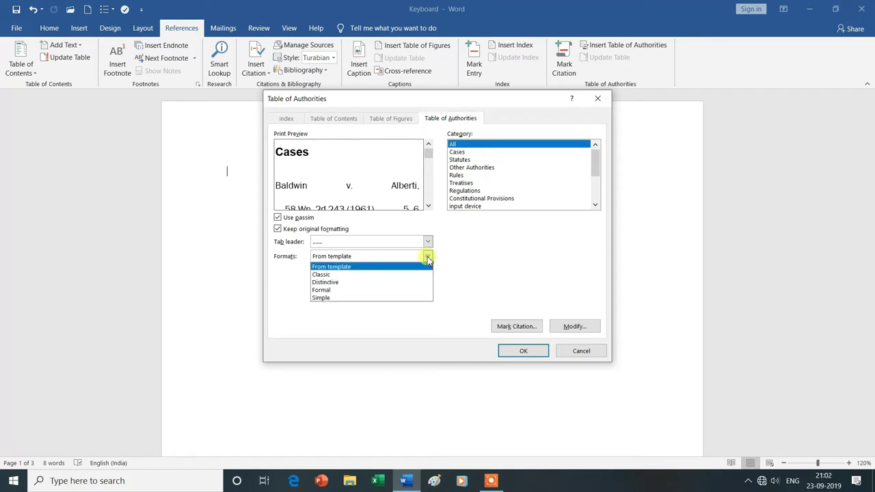
pyautogui.click(344, 279)
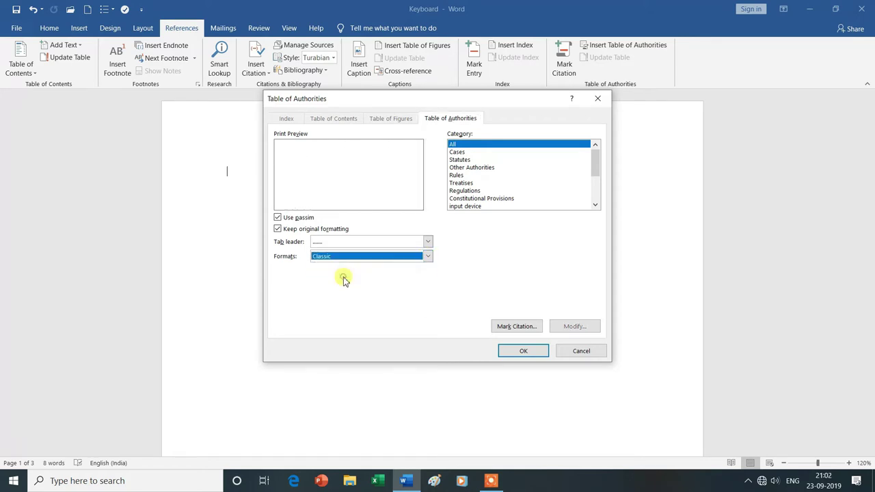
pyautogui.click(429, 258)
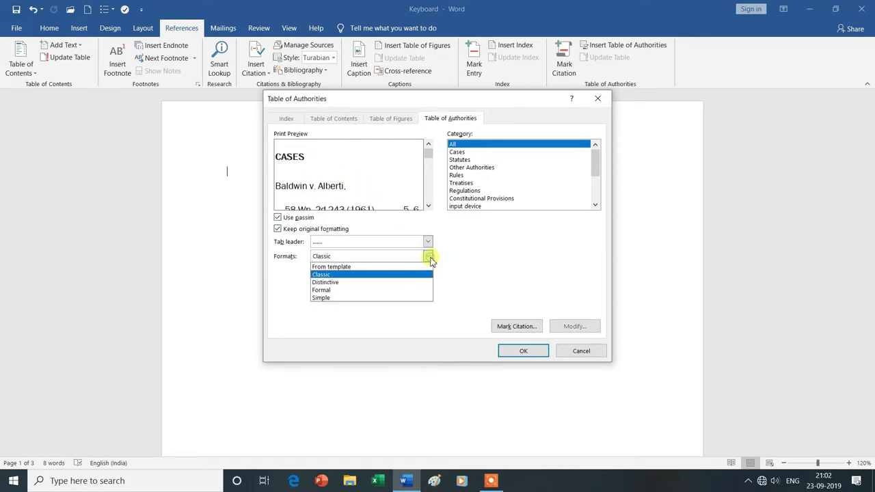
pyautogui.click(339, 292)
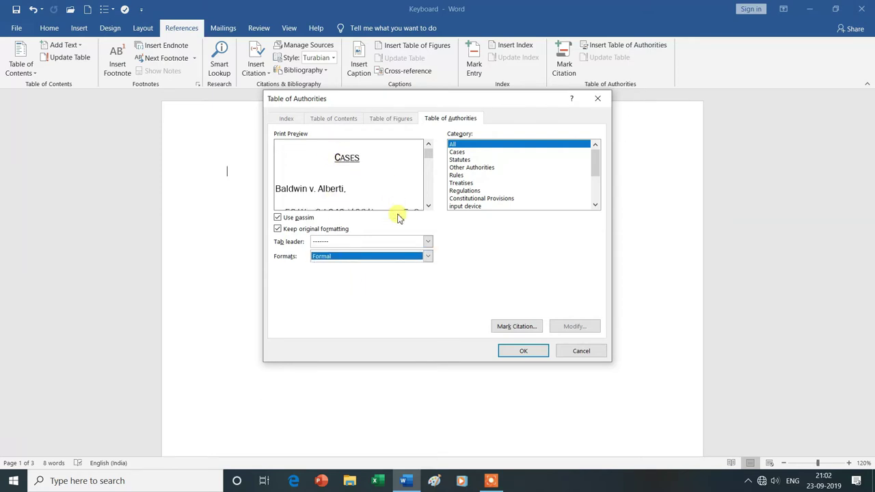
pyautogui.click(428, 257)
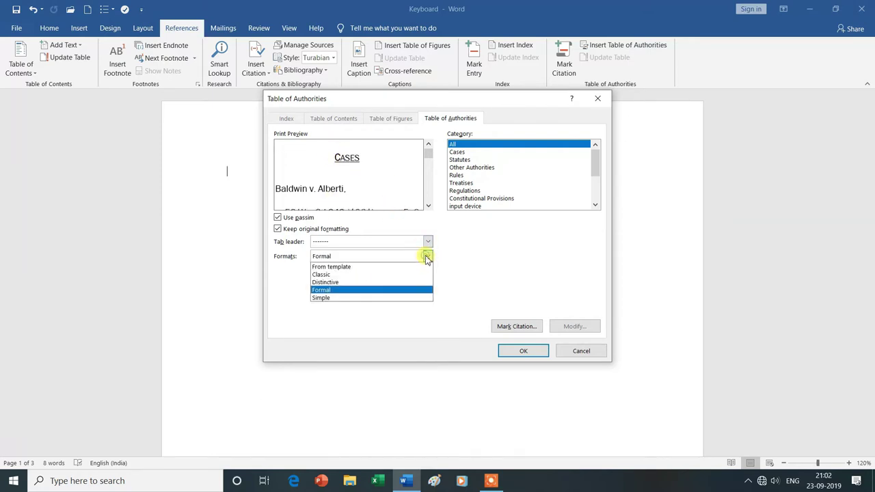
pyautogui.click(352, 298)
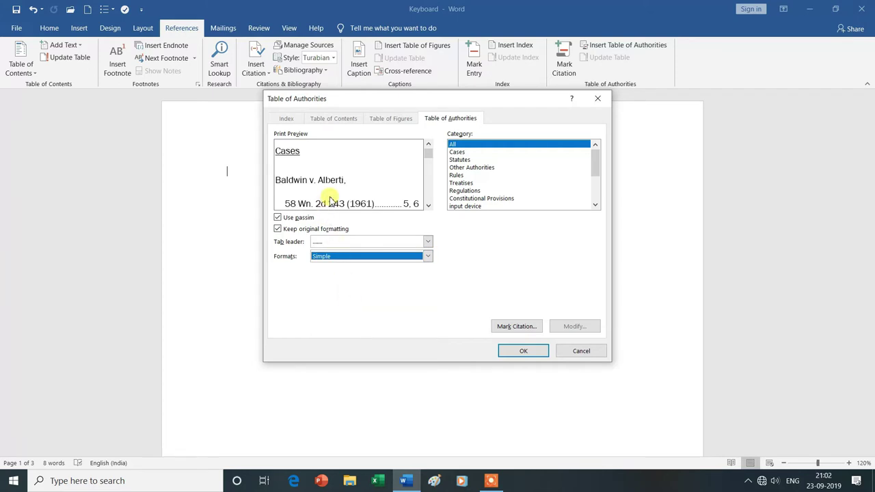
# Set the format back to From template and insert the Table of Authorities.
pyautogui.click(428, 257)
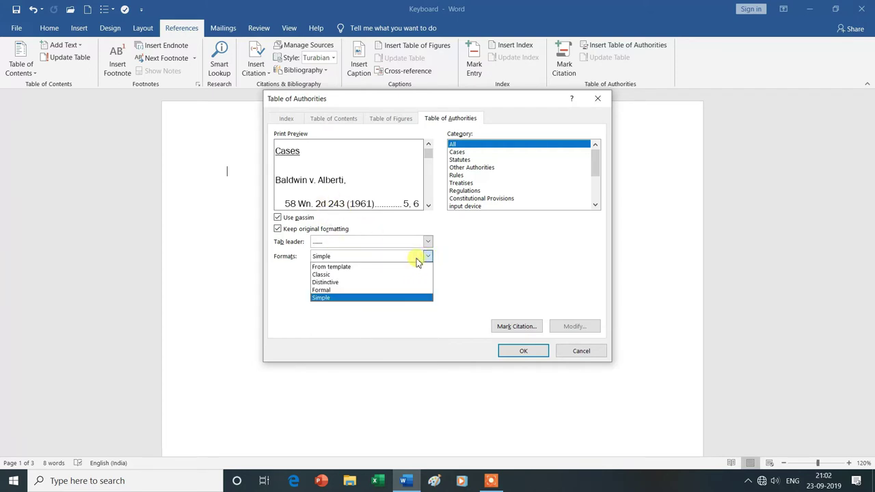
pyautogui.click(349, 267)
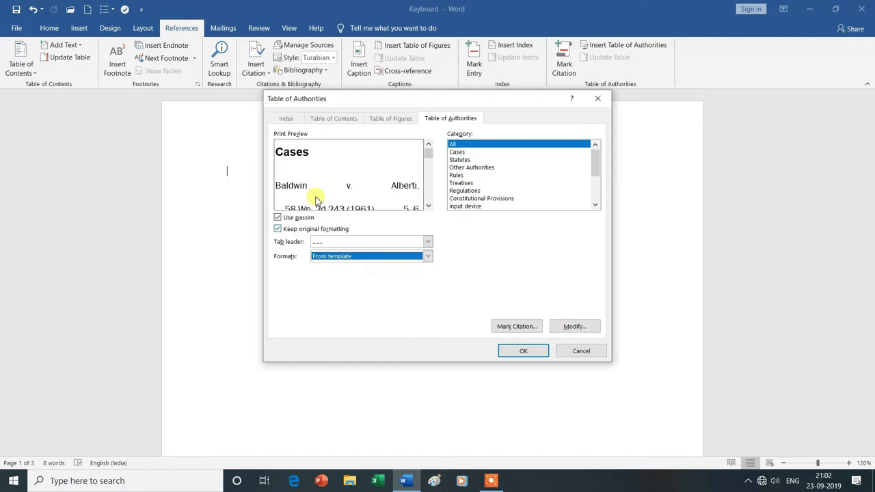
pyautogui.hotkey('shift', 'Tab')
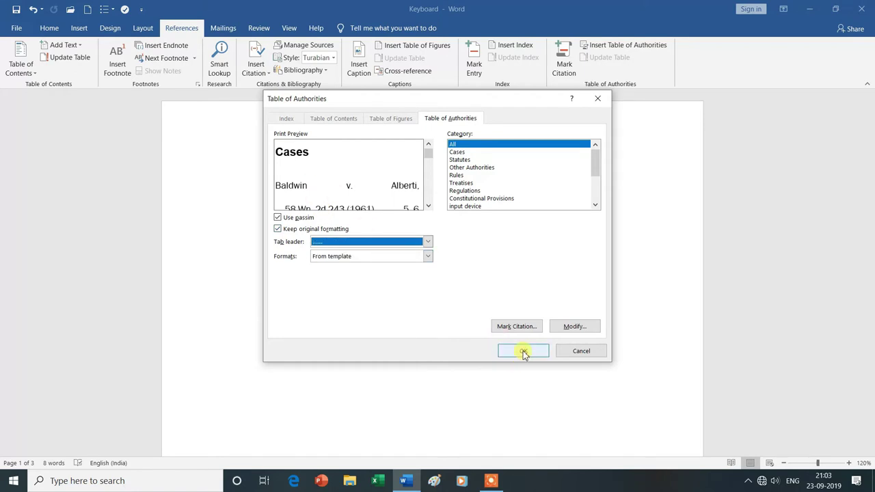
pyautogui.click(524, 352)
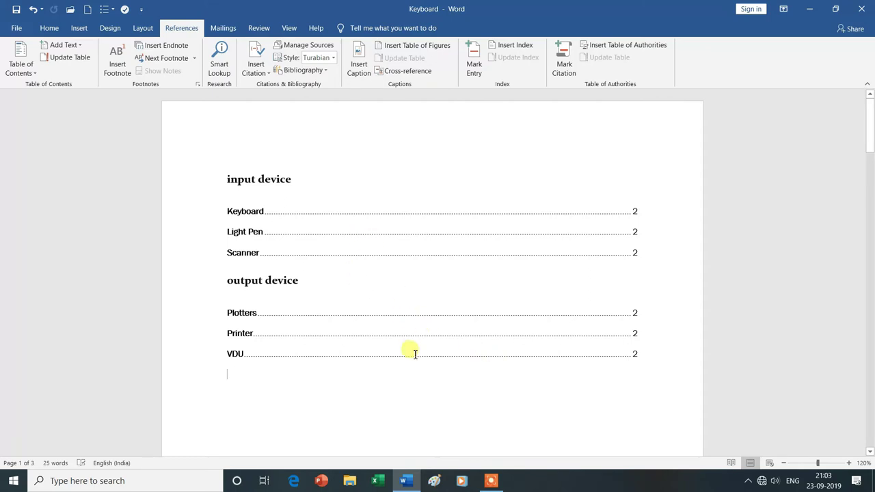
pyautogui.scroll(-3, 414, 353)
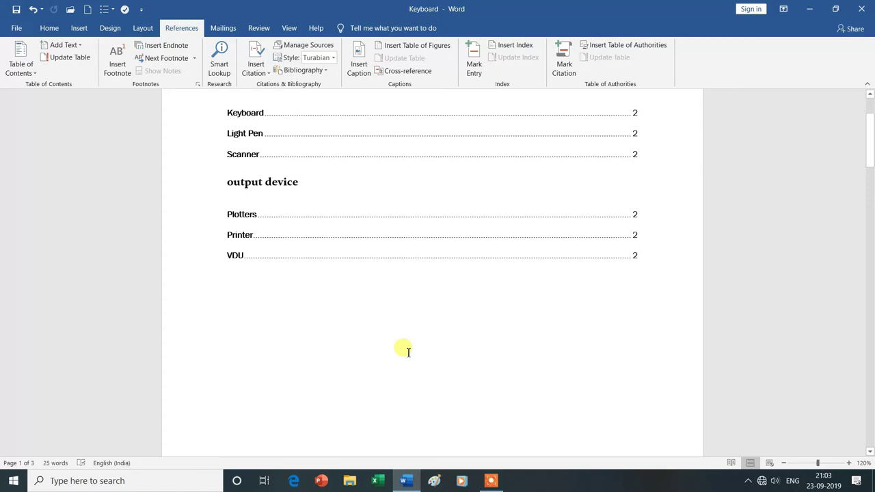
pyautogui.scroll(-1, 408, 352)
pyautogui.scroll(-3, 408, 352)
pyautogui.scroll(-2, 408, 352)
pyautogui.scroll(-1, 408, 352)
pyautogui.scroll(-1, 408, 352)
pyautogui.scroll(-3, 408, 352)
pyautogui.scroll(-3, 408, 352)
pyautogui.scroll(-3, 408, 352)
pyautogui.scroll(-1, 380, 358)
pyautogui.scroll(-3, 381, 358)
pyautogui.scroll(-3, 382, 360)
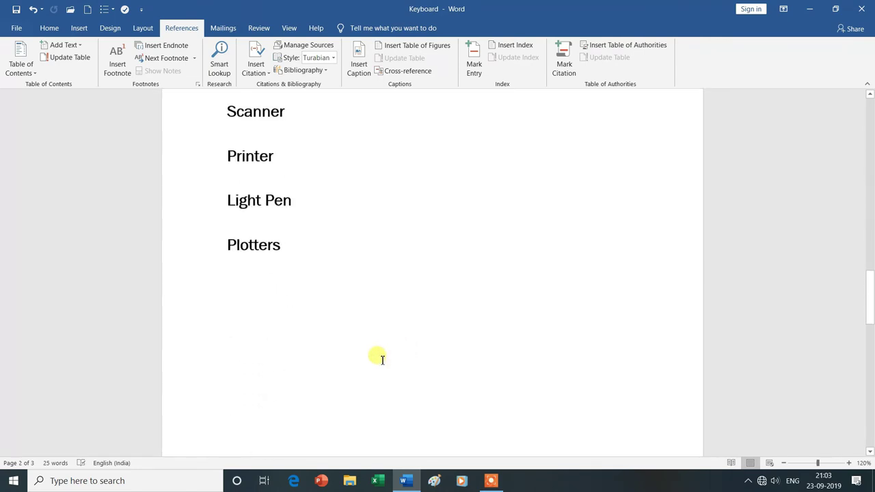
pyautogui.scroll(-1, 382, 360)
pyautogui.scroll(-3, 382, 360)
pyautogui.scroll(-3, 382, 361)
pyautogui.scroll(-1, 382, 360)
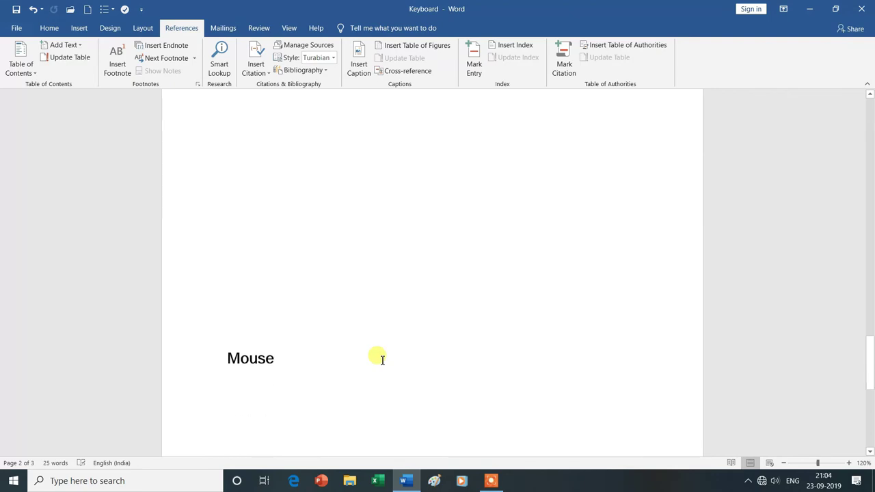
pyautogui.scroll(-1, 382, 360)
# Select the word Mouse and mark it as an input device citation.
pyautogui.click(227, 313)
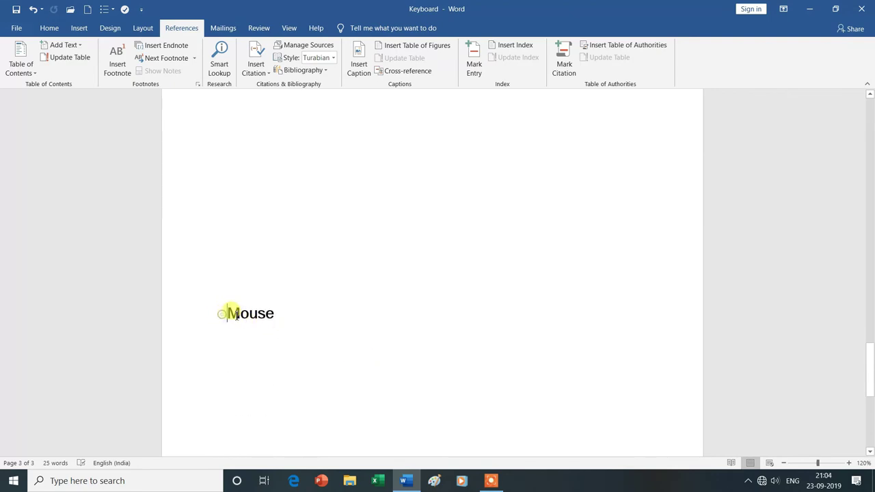
pyautogui.moveTo(228, 314); pyautogui.dragTo(280, 313)
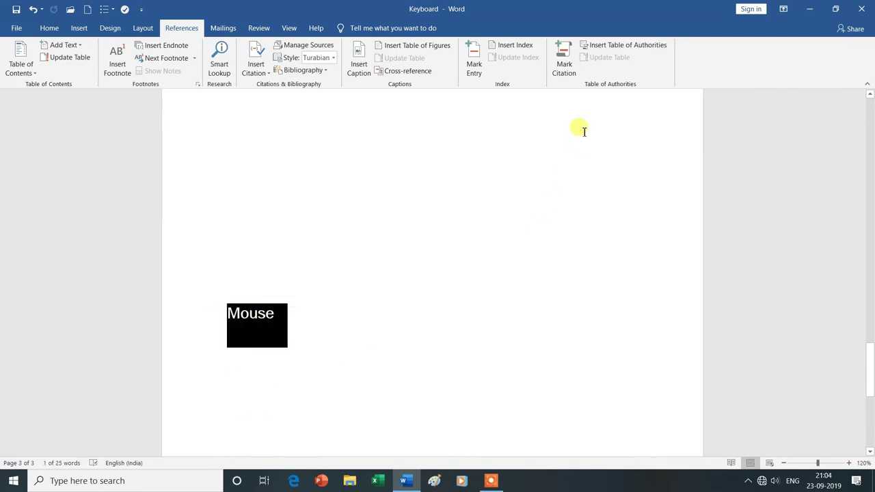
pyautogui.click(570, 74)
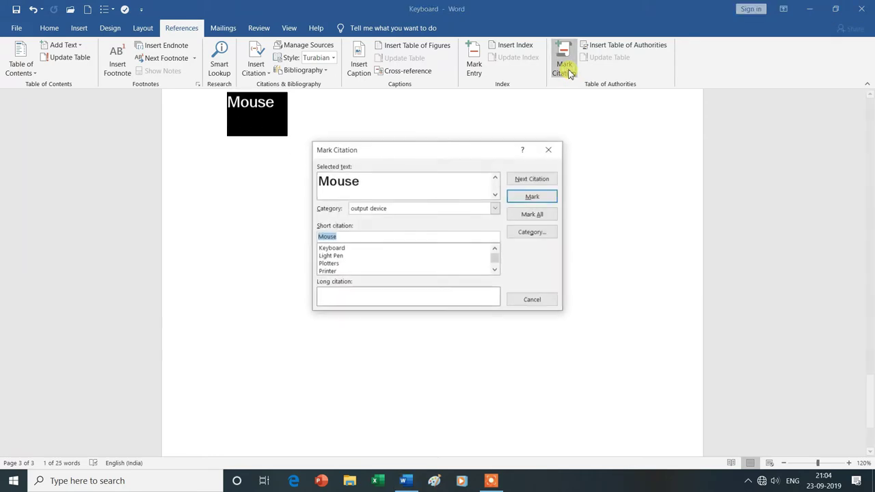
pyautogui.click(497, 209)
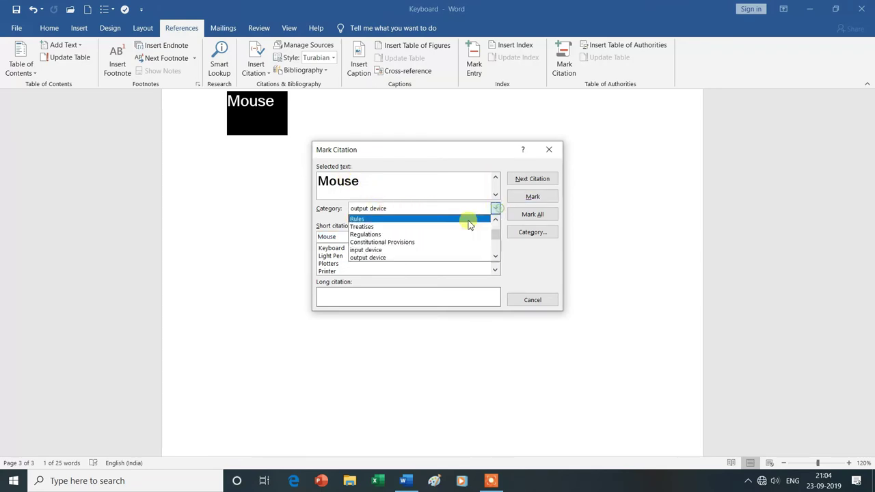
pyautogui.click(407, 250)
pyautogui.click(530, 197)
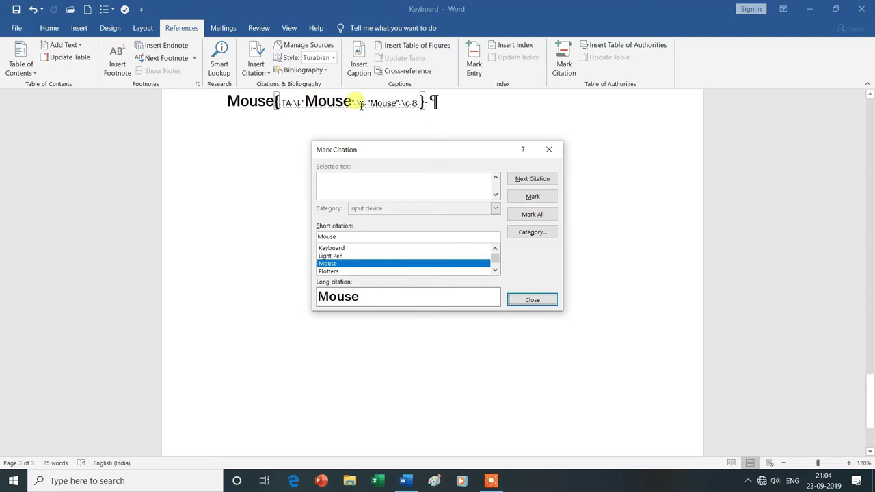
pyautogui.click(532, 300)
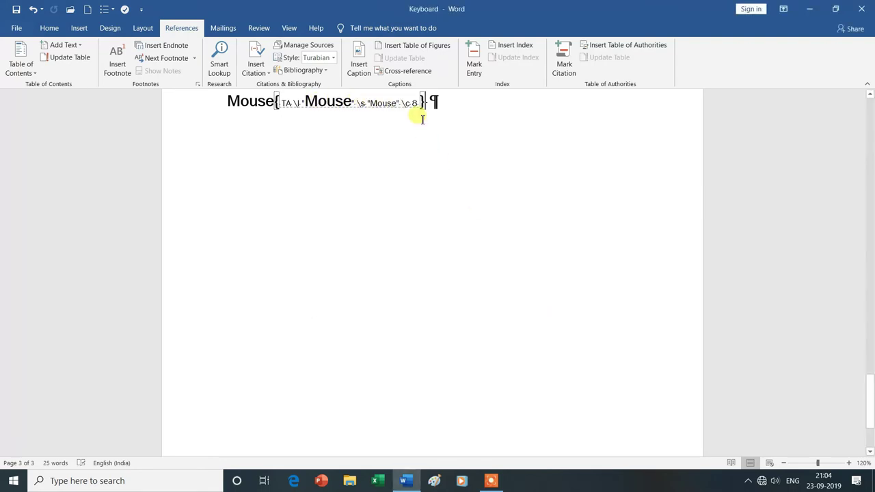
pyautogui.scroll(2, 474, 219)
# Turn Show/Hide ¶ off so the Table of Authorities shows without formatting marks.
pyautogui.scroll(1, 474, 219)
pyautogui.scroll(2, 478, 221)
pyautogui.scroll(3, 477, 221)
pyautogui.scroll(3, 477, 220)
pyautogui.scroll(3, 477, 221)
pyautogui.scroll(-8, 477, 224)
pyautogui.scroll(3, 477, 219)
pyautogui.scroll(3, 477, 218)
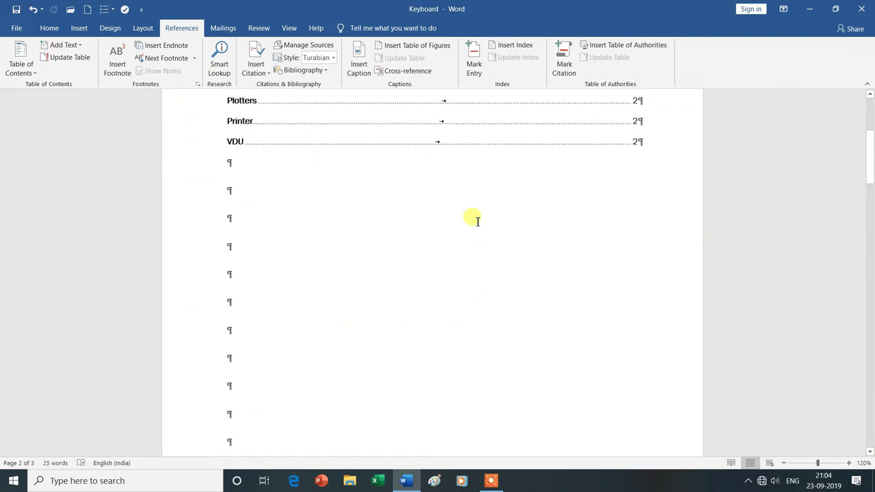
pyautogui.scroll(4, 477, 219)
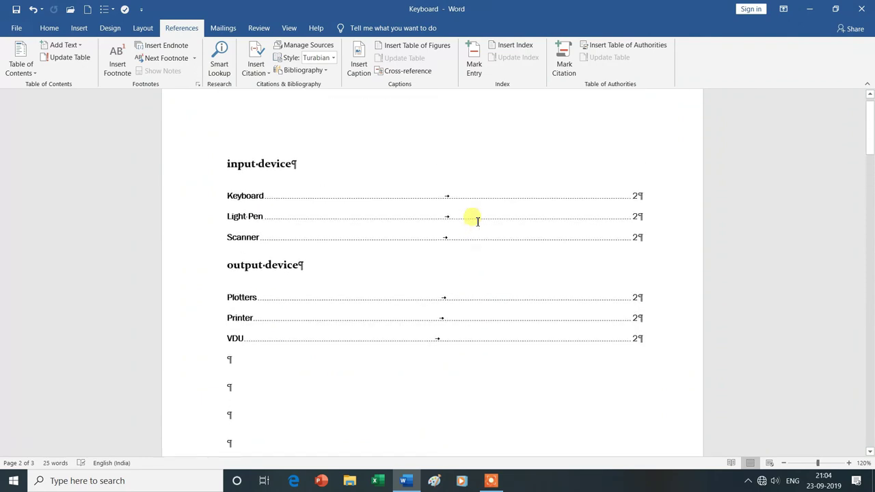
pyautogui.click(417, 197)
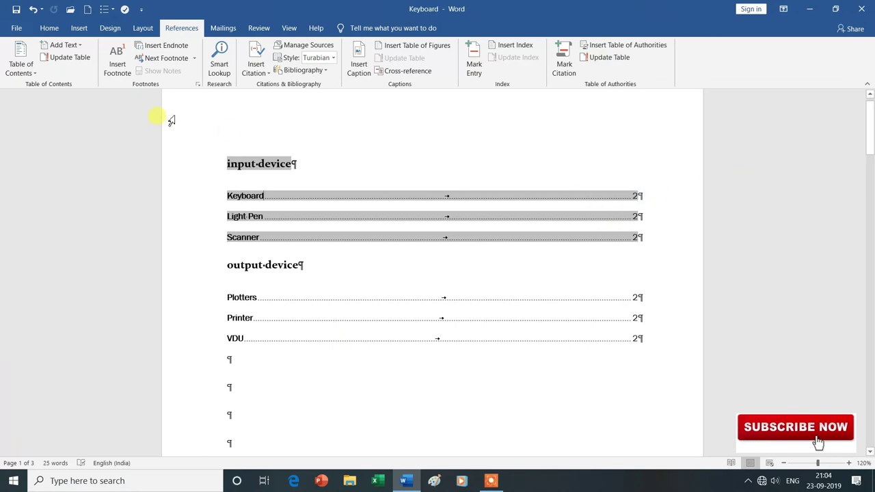
pyautogui.click(51, 32)
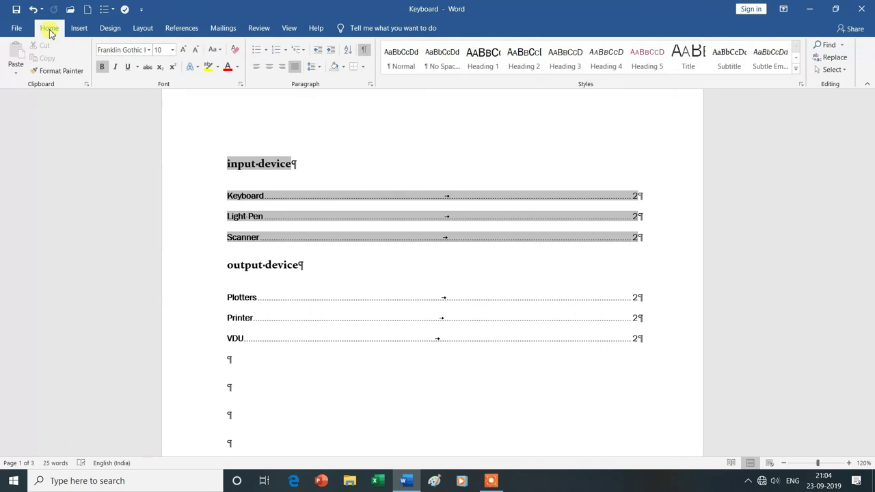
pyautogui.click(364, 53)
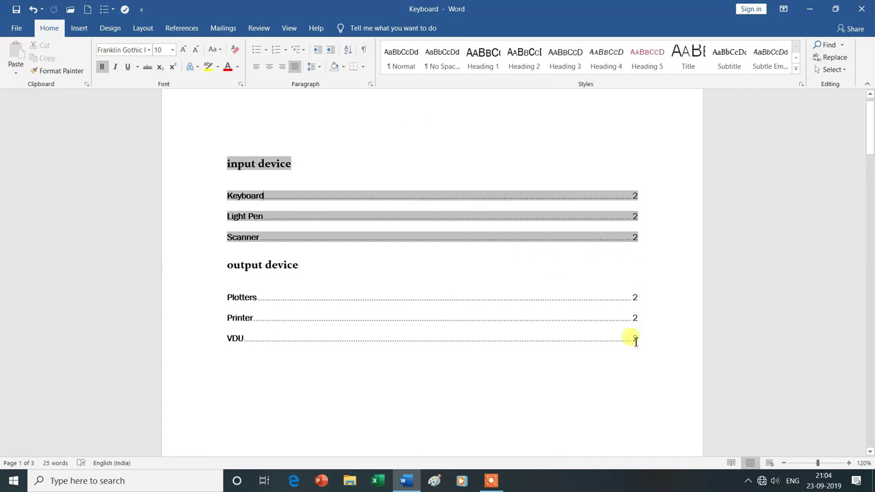
pyautogui.click(182, 29)
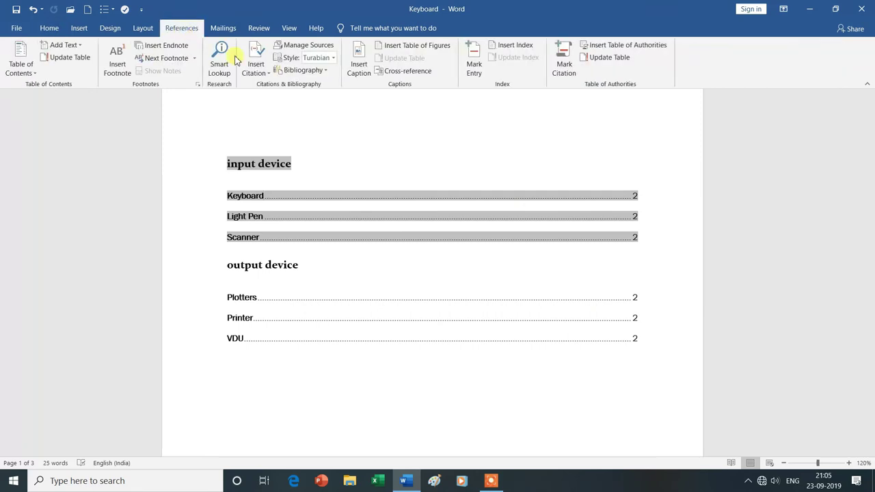
# Refresh the Table of Authorities so Mouse appears under input device on page 3.
pyautogui.click(606, 61)
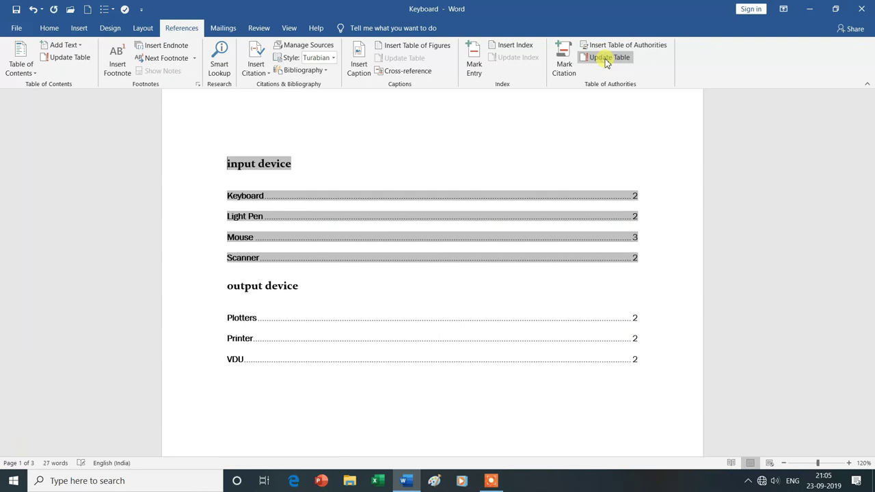